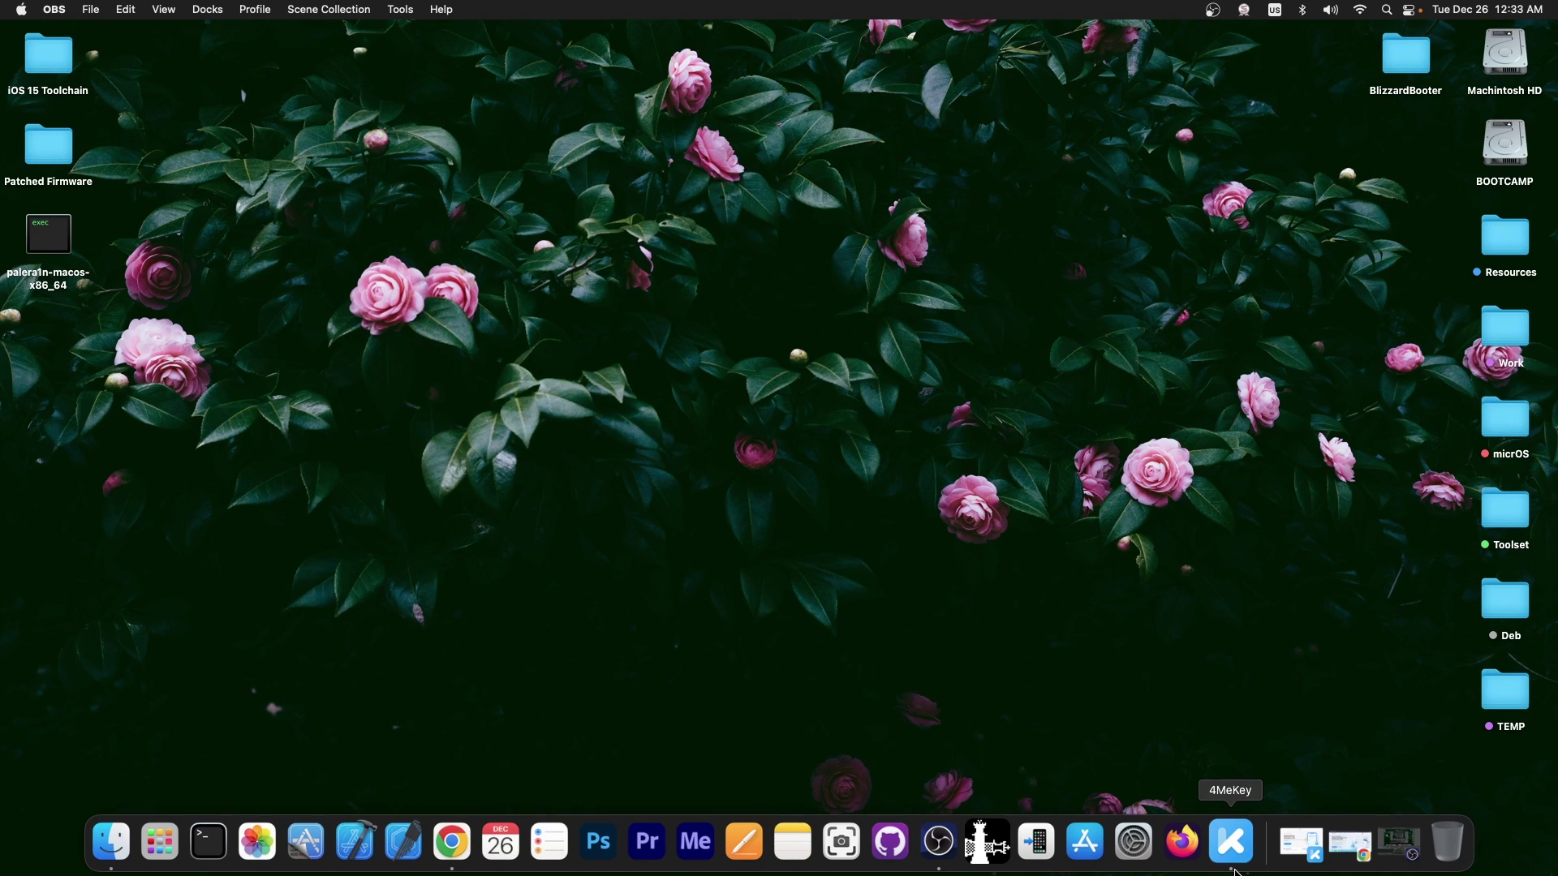
Step: Launch and close 4MeKey, then restore Chrome on the Tenorshare 4MeKey for Mac page
{"action": "left_click", "coordinate": [1231, 842]}
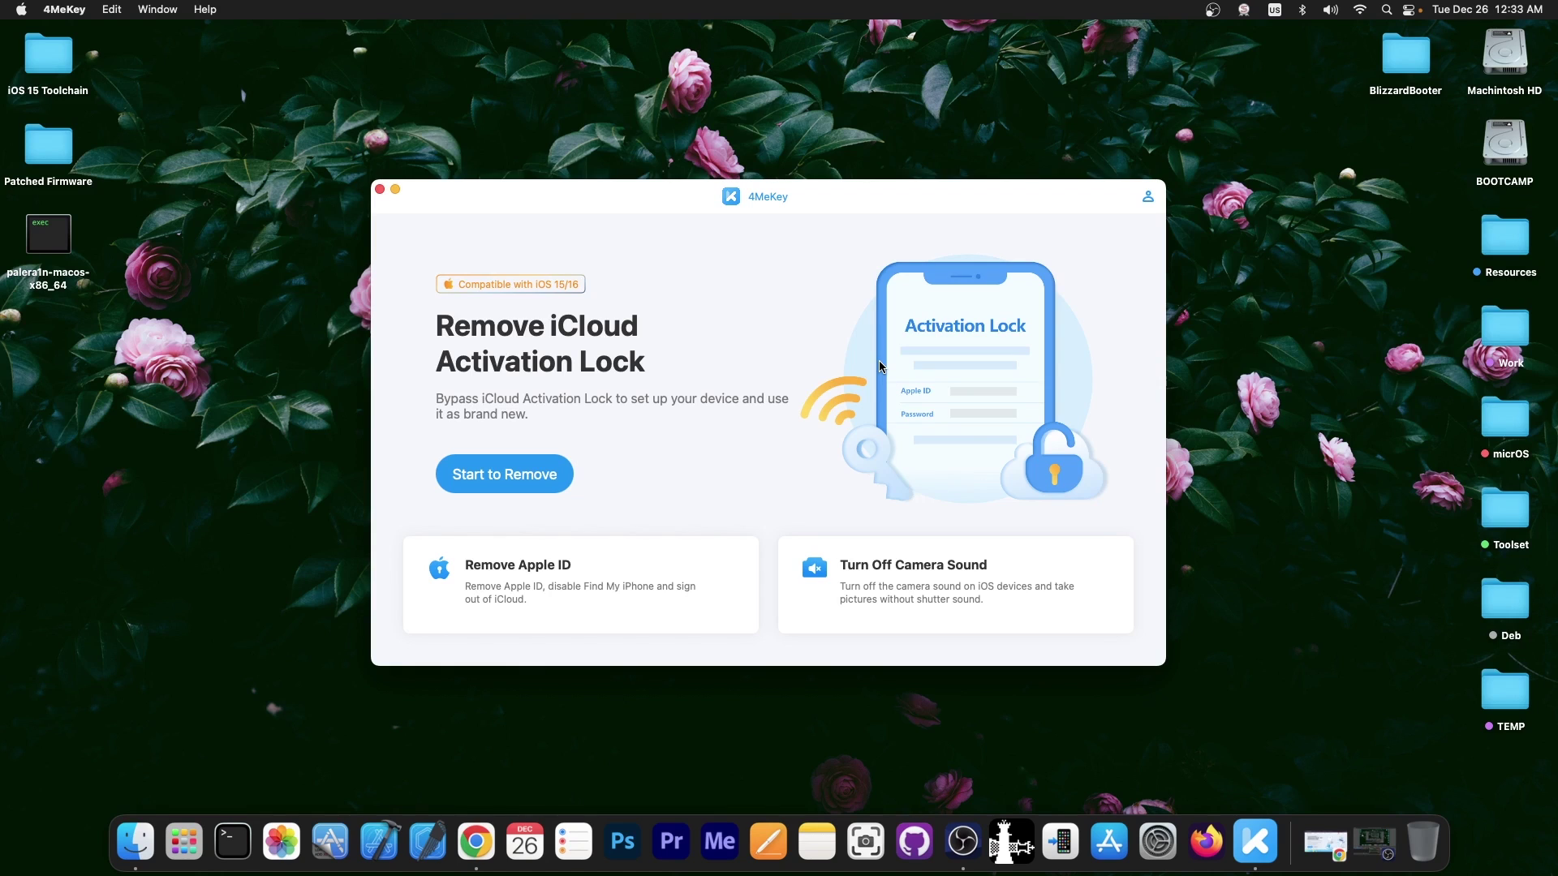
{"action": "left_click", "coordinate": [380, 190]}
{"action": "left_click", "coordinate": [1312, 853]}
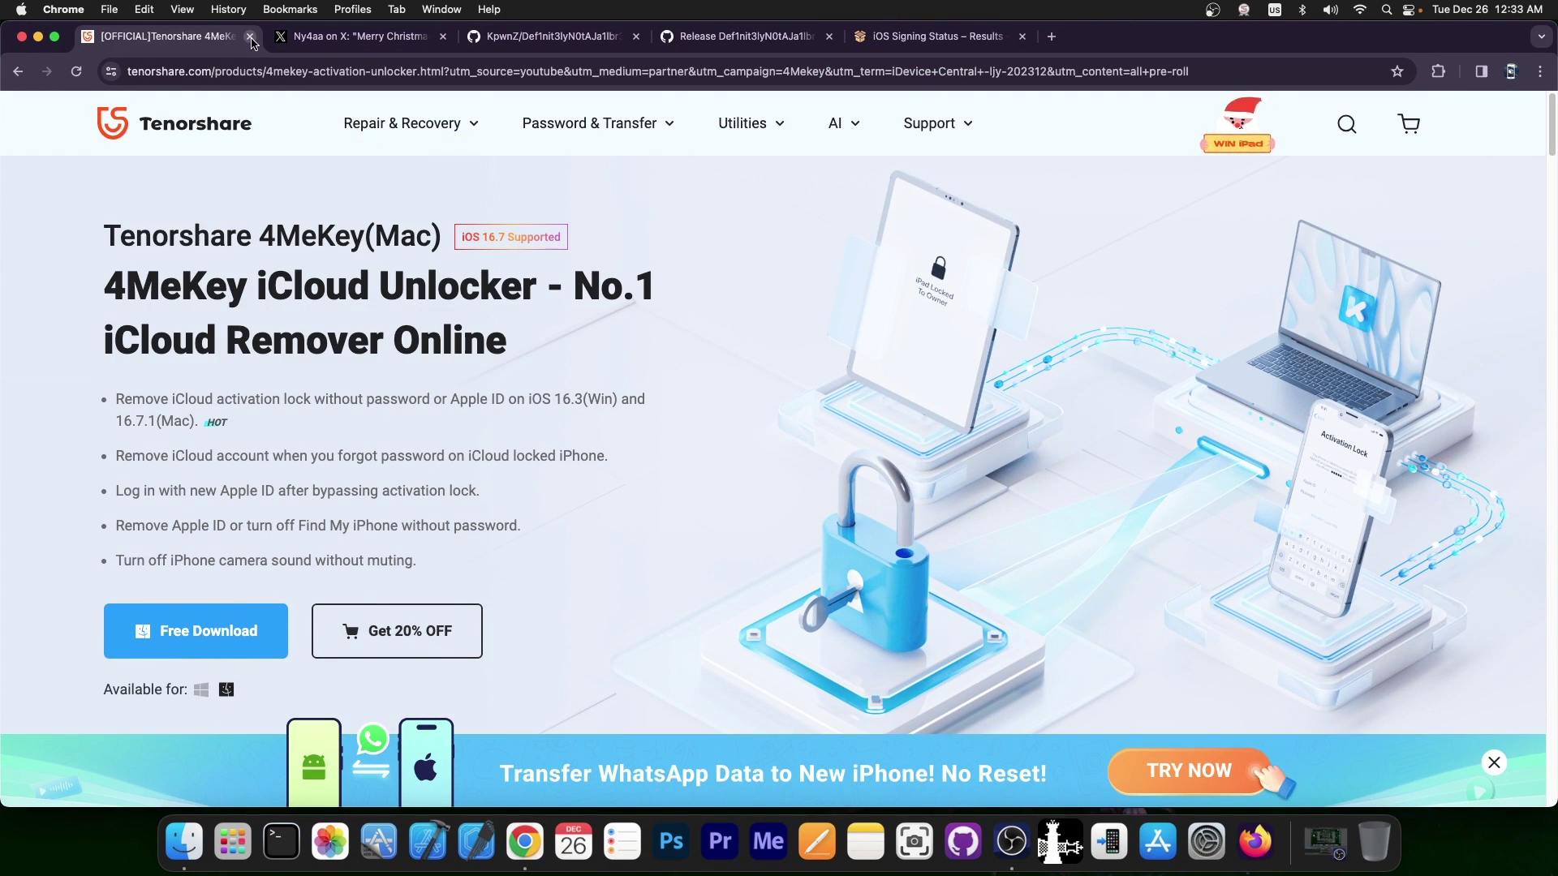
Step: Close the Tenorshare tab to reveal Ny4aa's arm64 iOS 16.0–16.5 jailbreak post
{"action": "left_click", "coordinate": [250, 38]}
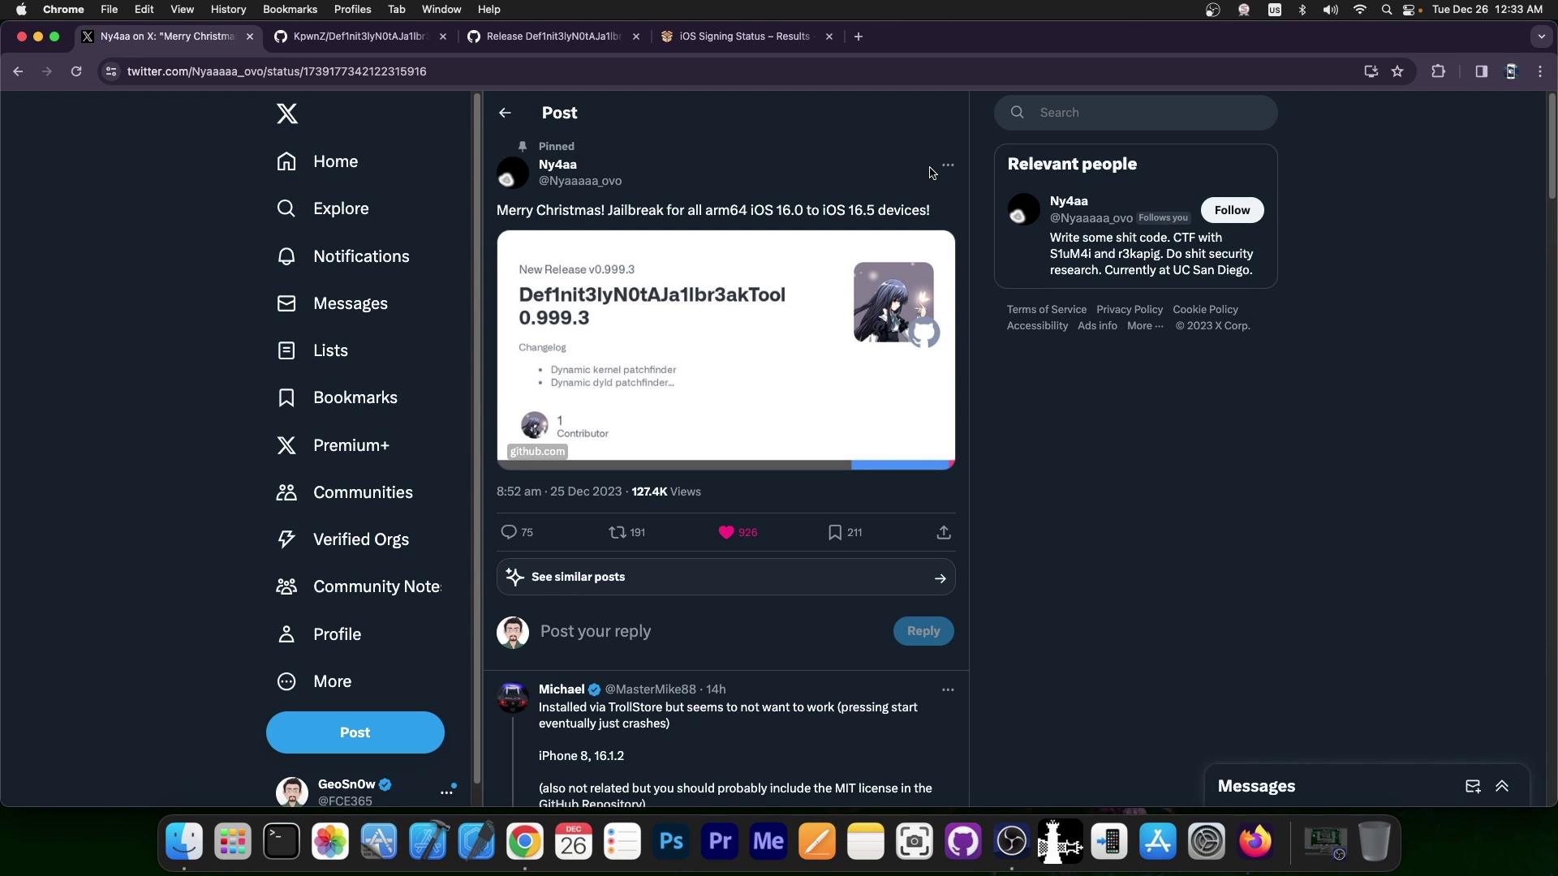
Step: Review the KpwnZ README, highlighting iOS 15.7 and 16.5, then view iPhone10,6 signing results
{"action": "left_click", "coordinate": [402, 37]}
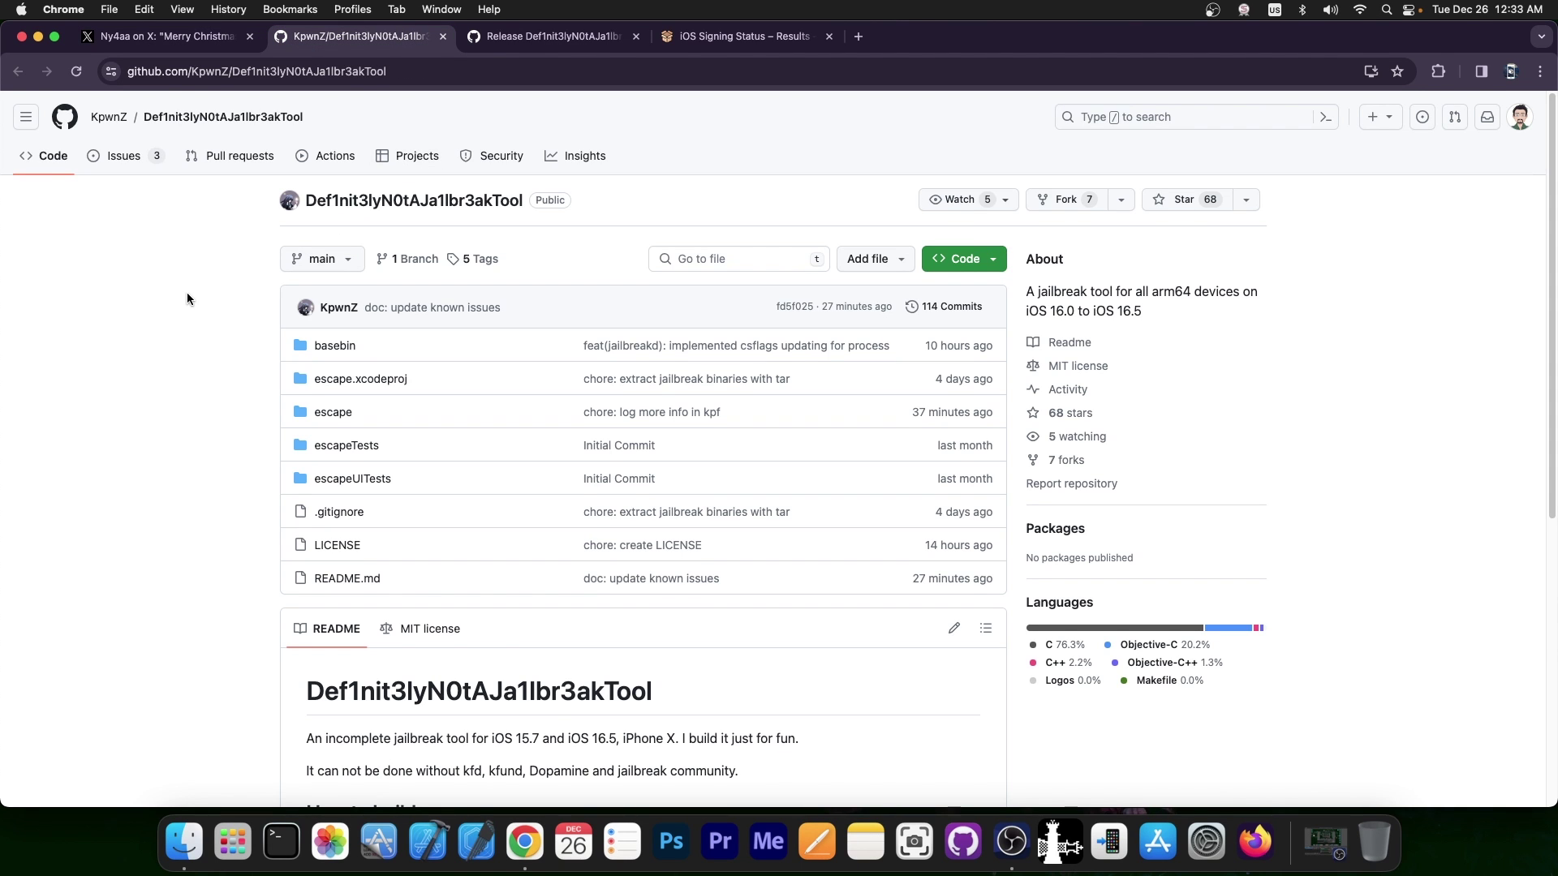
{"action": "scroll", "coordinate": [186, 299], "scroll_direction": "down", "scroll_amount": 5}
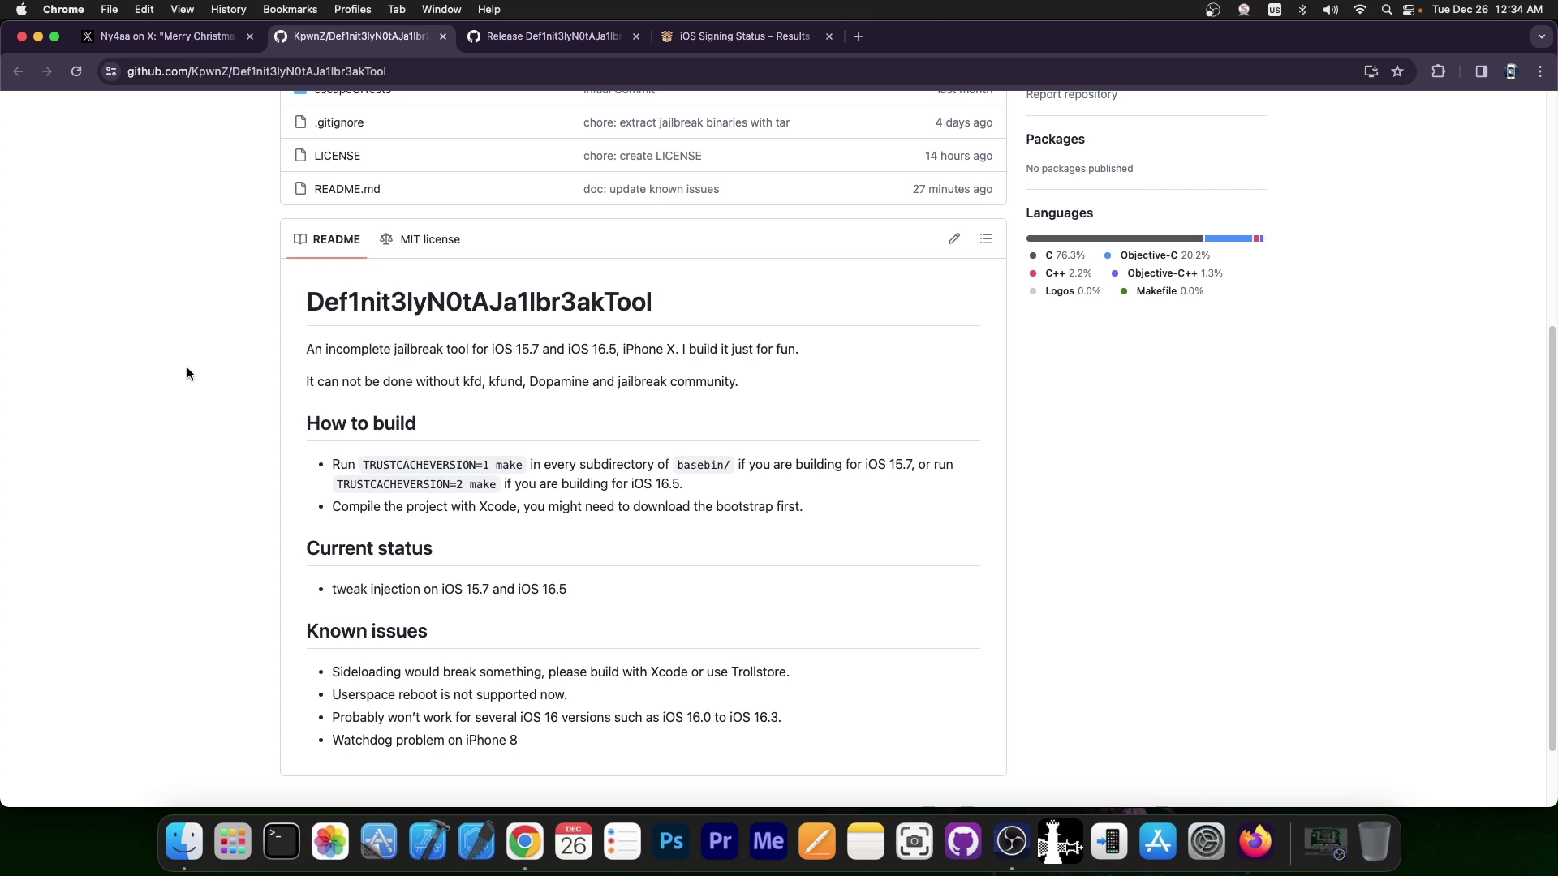
{"action": "scroll", "coordinate": [288, 371], "scroll_direction": "down", "scroll_amount": 3}
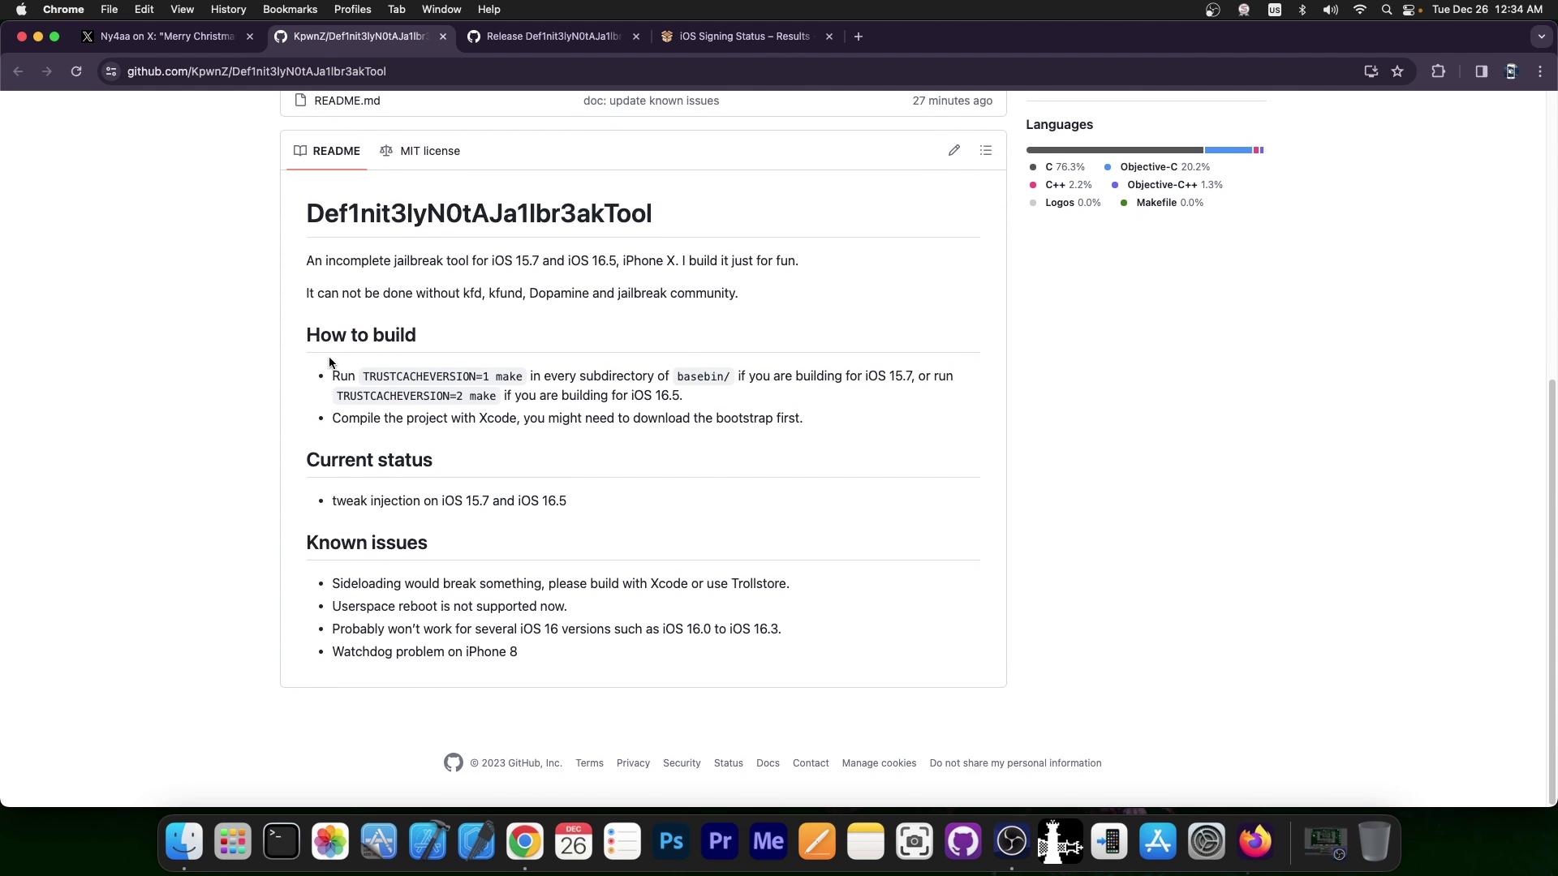
{"action": "mouse_move", "coordinate": [548, 631]}
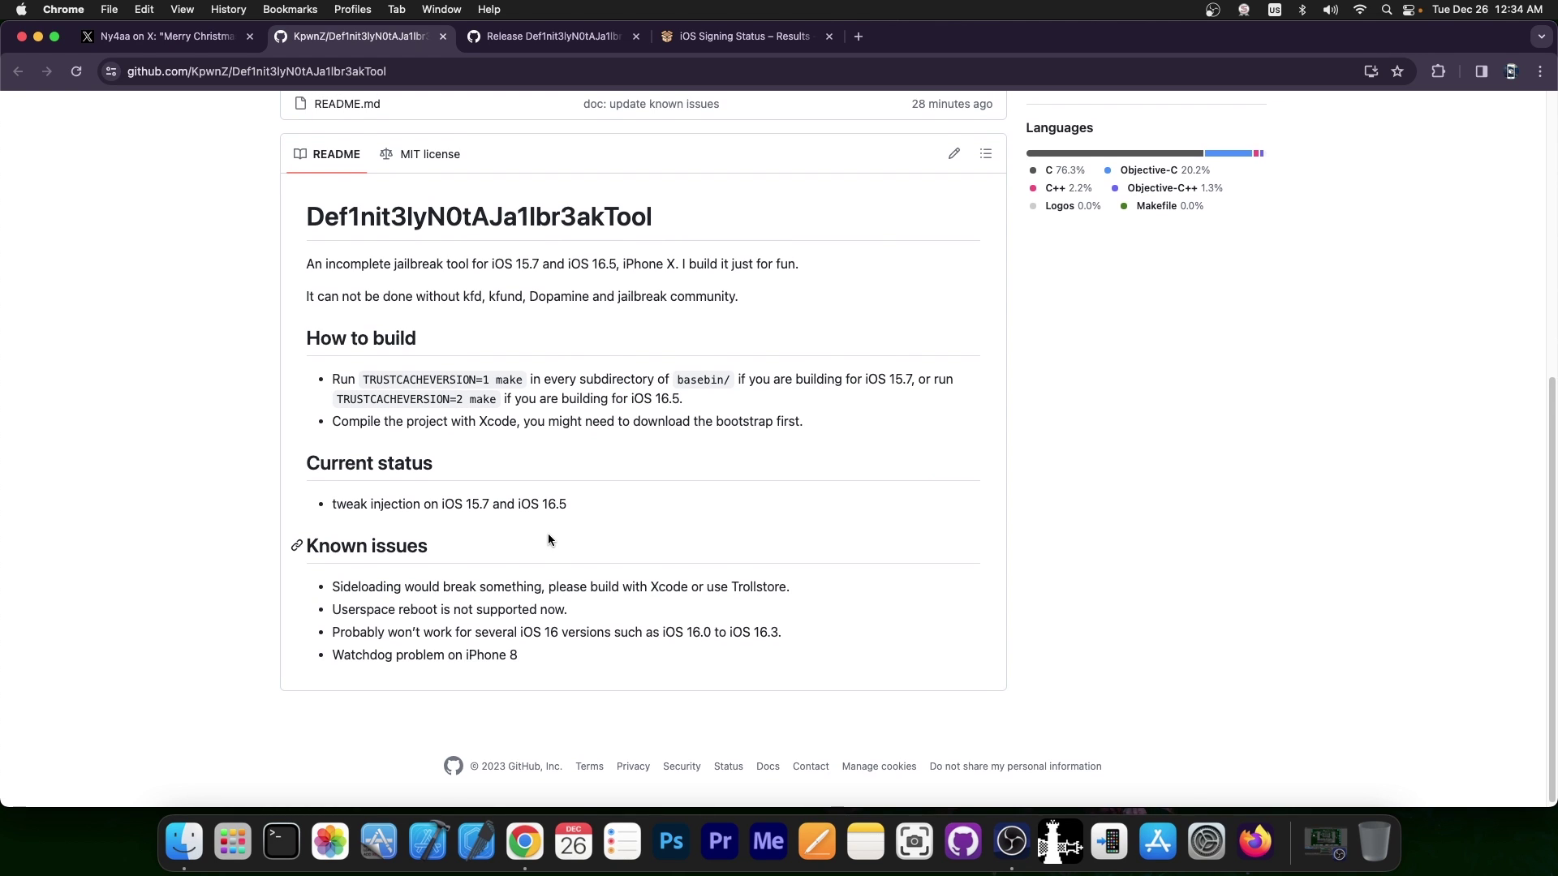
{"action": "scroll", "coordinate": [545, 532], "scroll_direction": "up", "scroll_amount": 5}
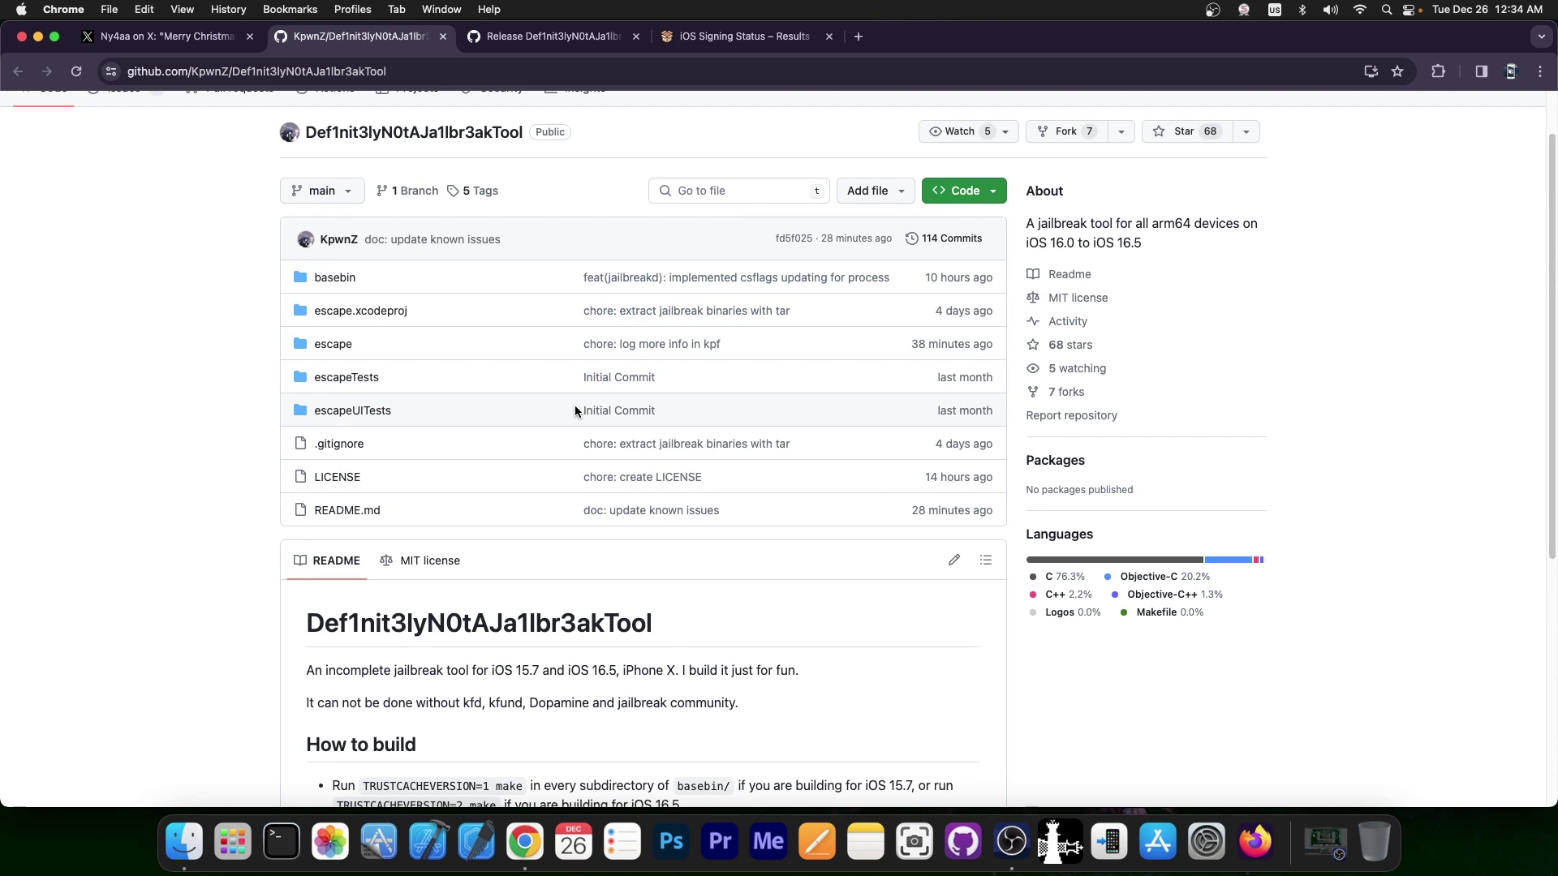
{"action": "scroll", "coordinate": [574, 409], "scroll_direction": "down", "scroll_amount": 5}
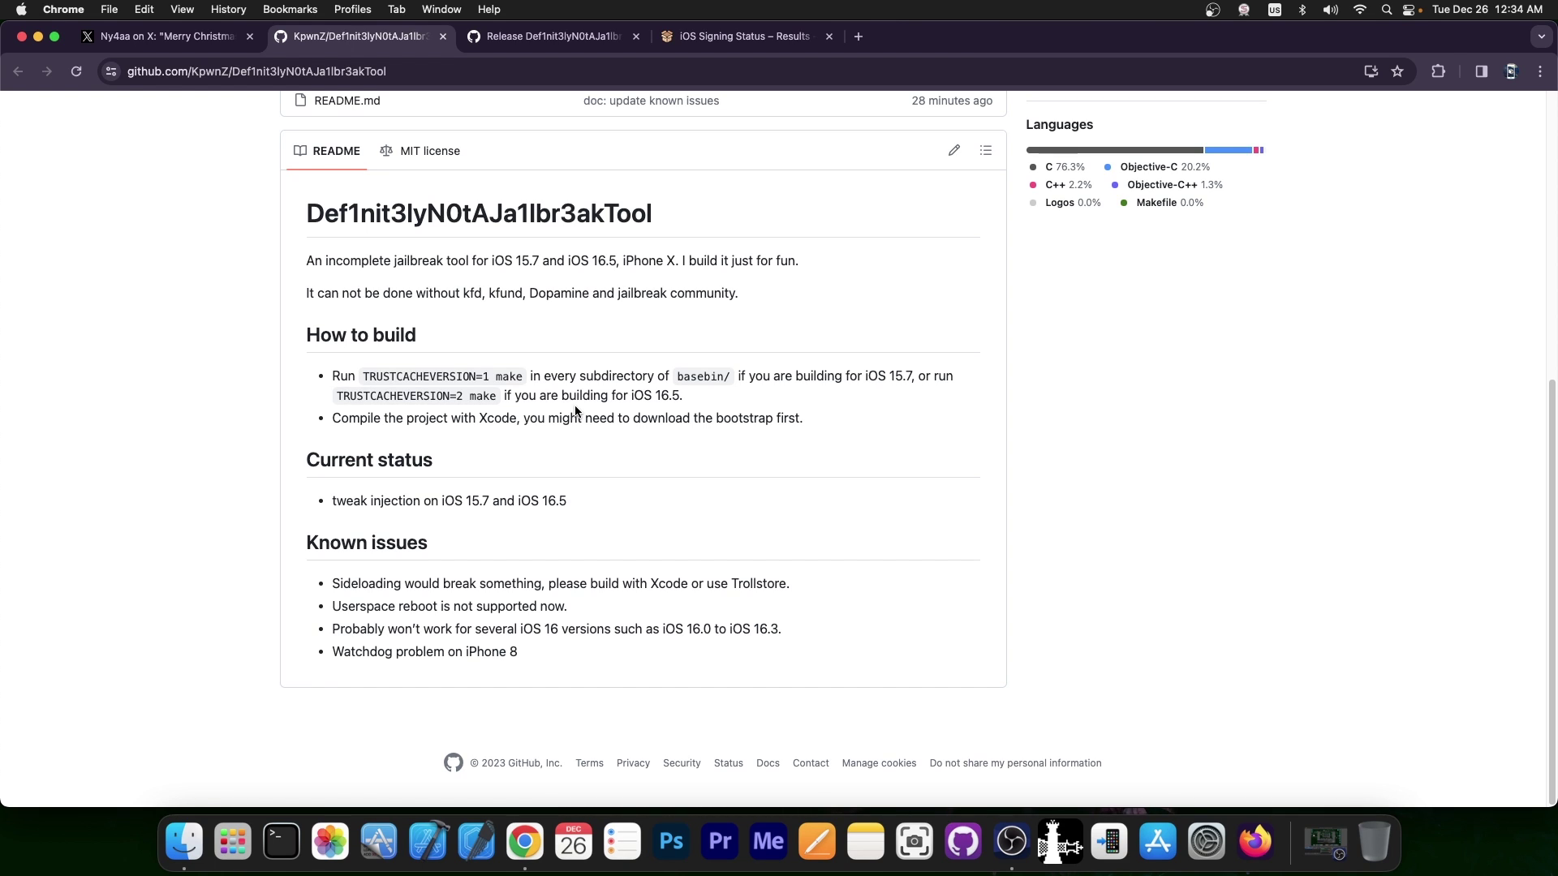
{"action": "scroll", "coordinate": [575, 410], "scroll_direction": "up", "scroll_amount": 1}
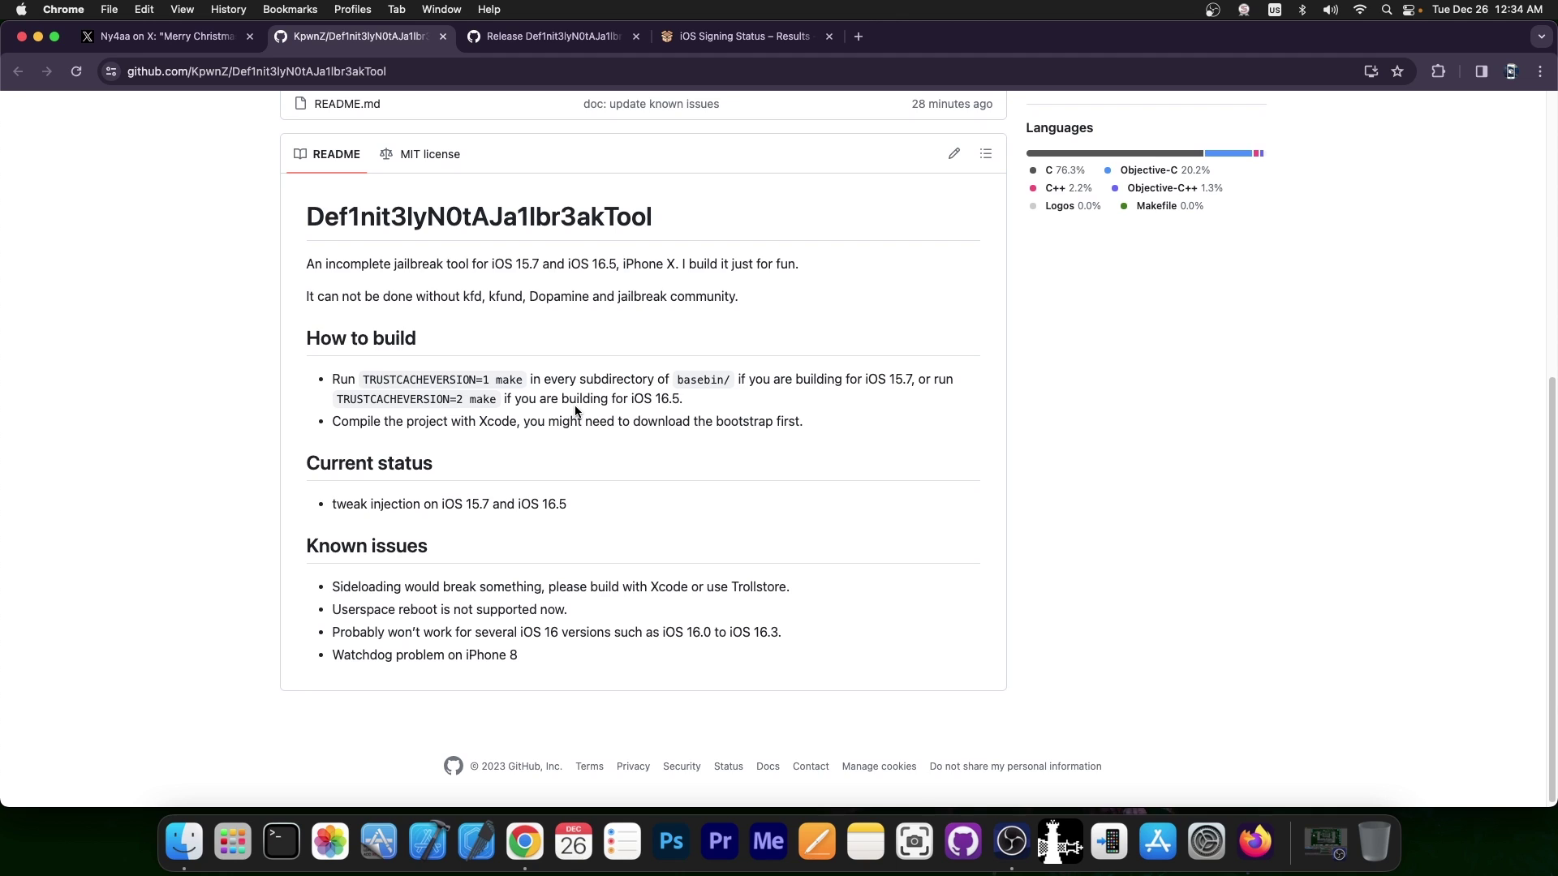
{"action": "scroll", "coordinate": [574, 409], "scroll_direction": "up", "scroll_amount": 5}
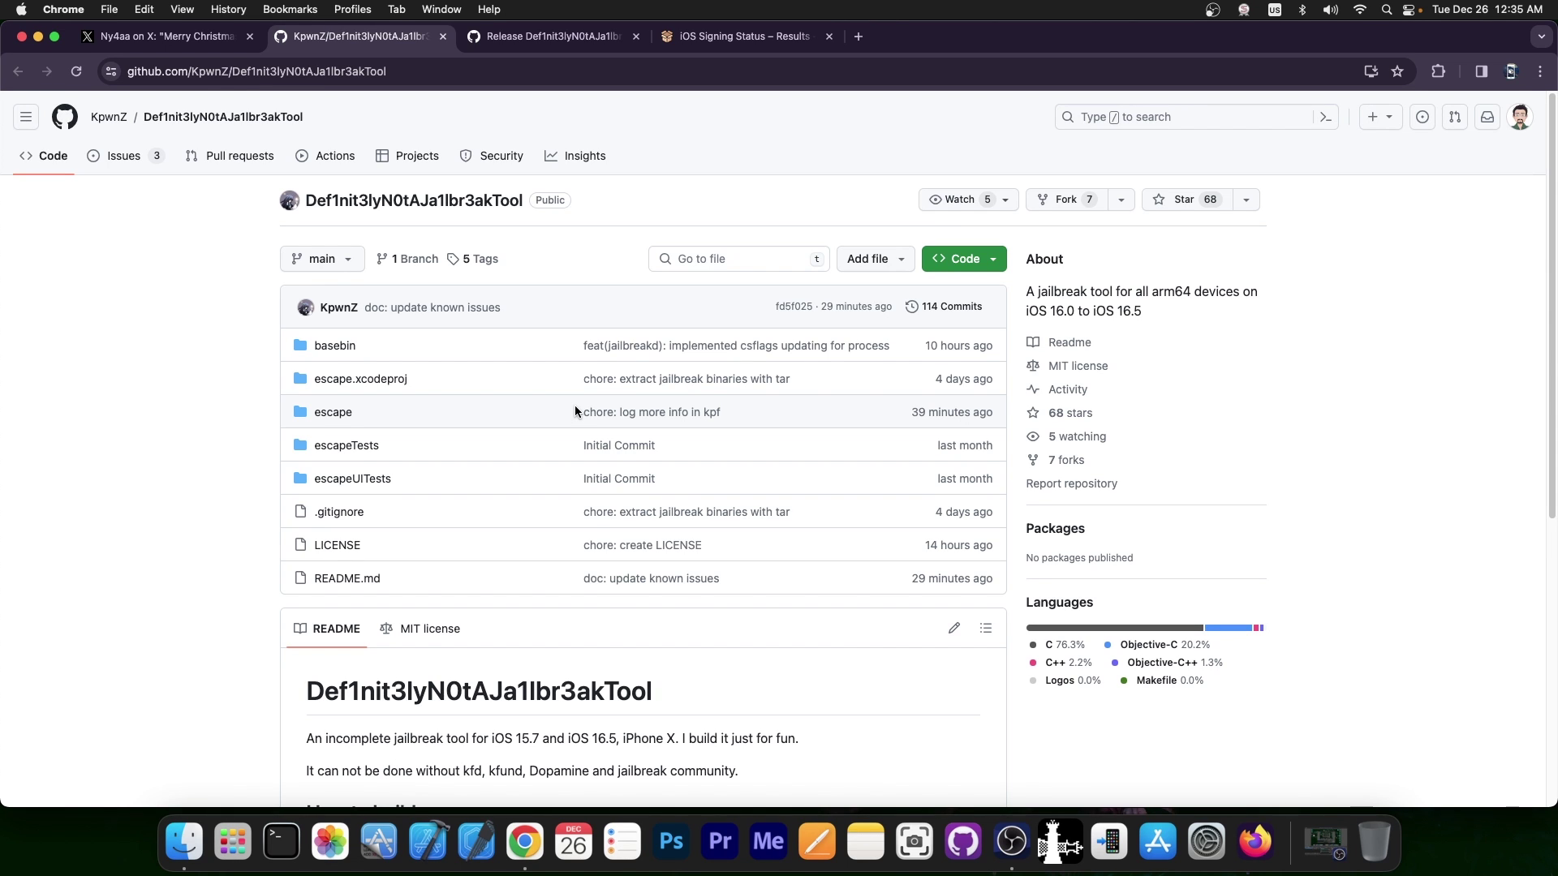
{"action": "scroll", "coordinate": [579, 402], "scroll_direction": "down", "scroll_amount": 5}
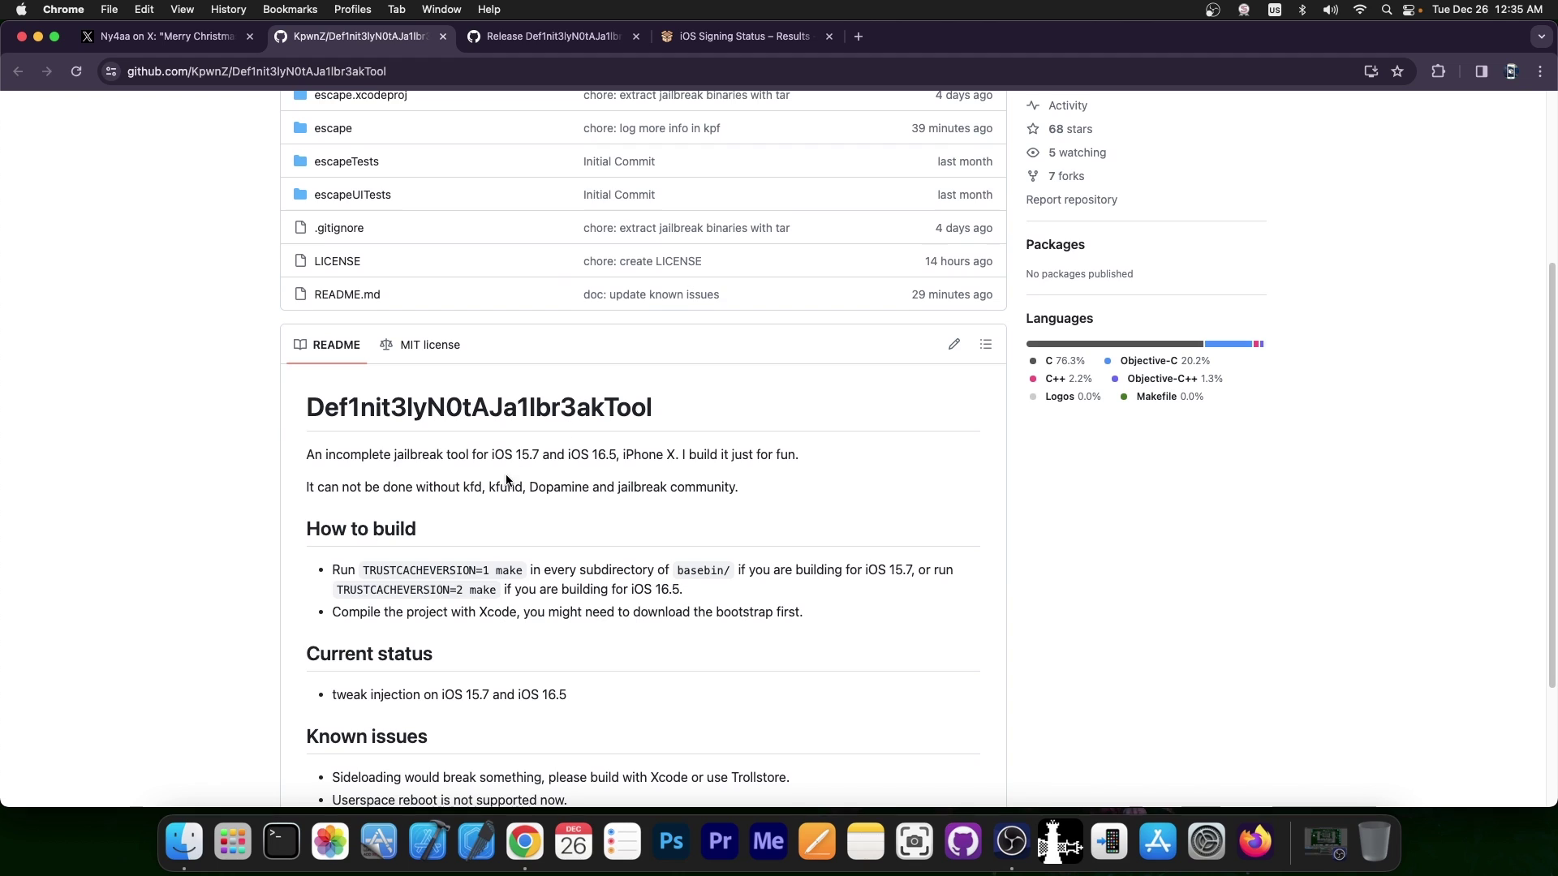
{"action": "mouse_move", "coordinate": [479, 691]}
{"action": "scroll", "coordinate": [515, 712], "scroll_direction": "down", "scroll_amount": 1}
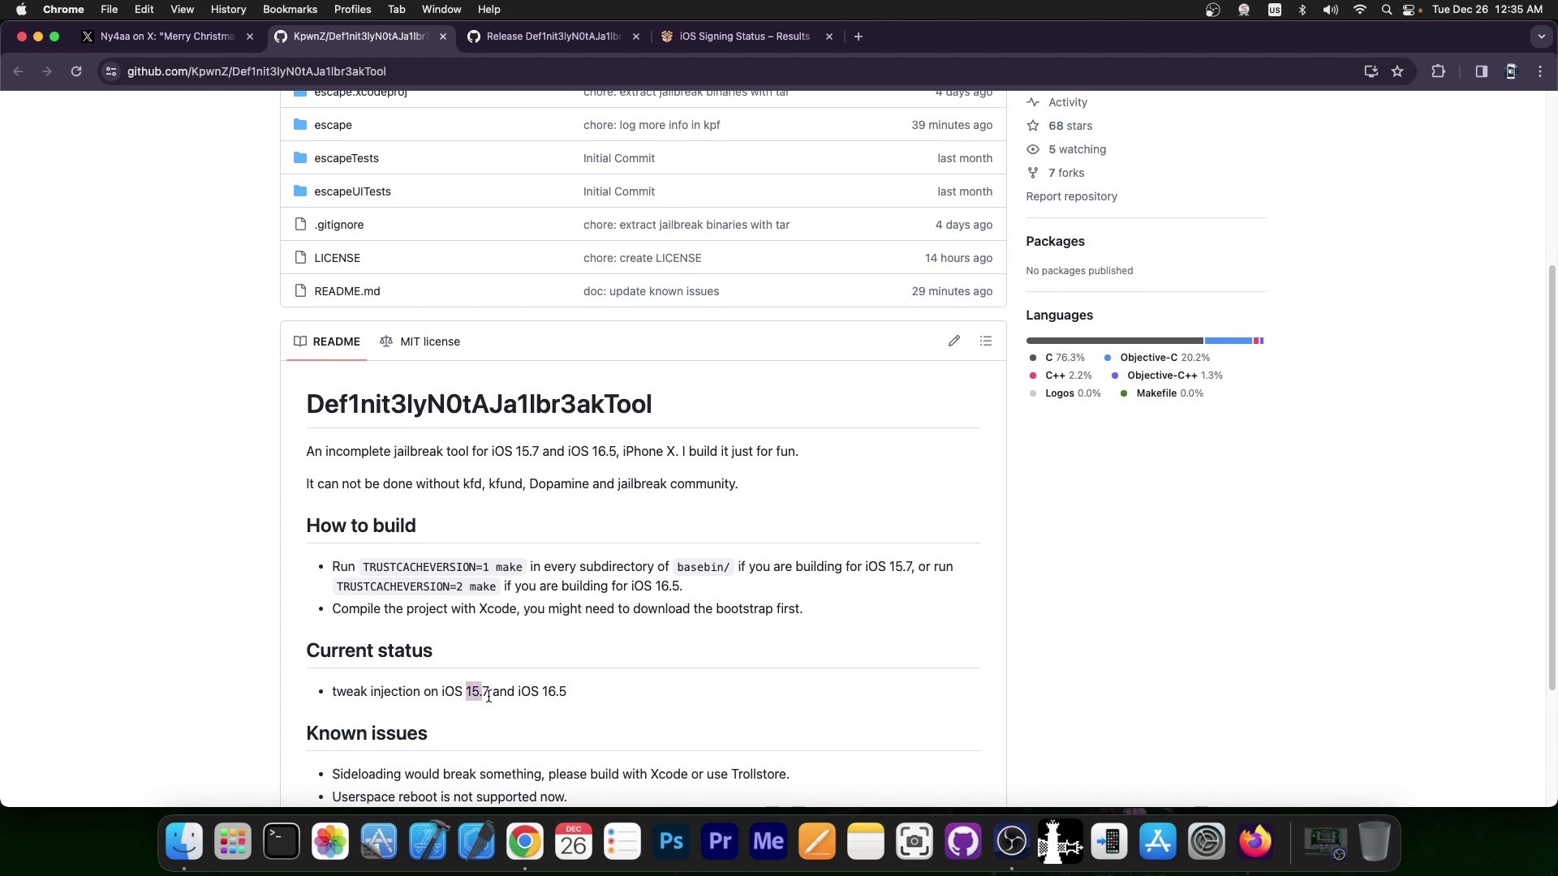
{"action": "left_click_drag", "start_coordinate": [467, 692], "coordinate": [659, 695]}
{"action": "scroll", "coordinate": [642, 263], "scroll_direction": "up", "scroll_amount": 5}
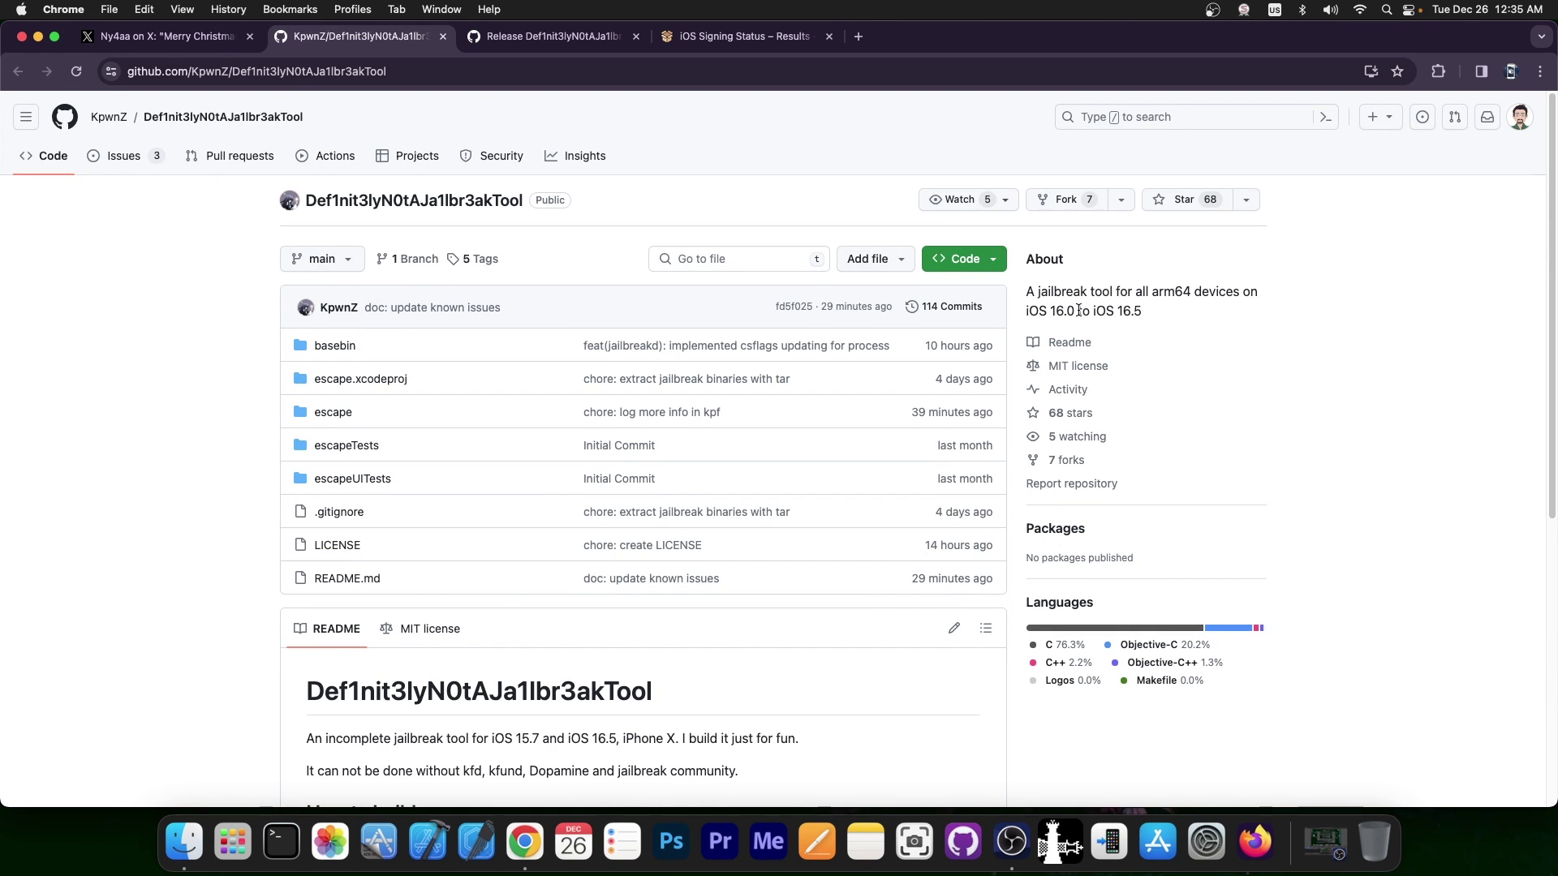
{"action": "scroll", "coordinate": [817, 485], "scroll_direction": "down", "scroll_amount": 5}
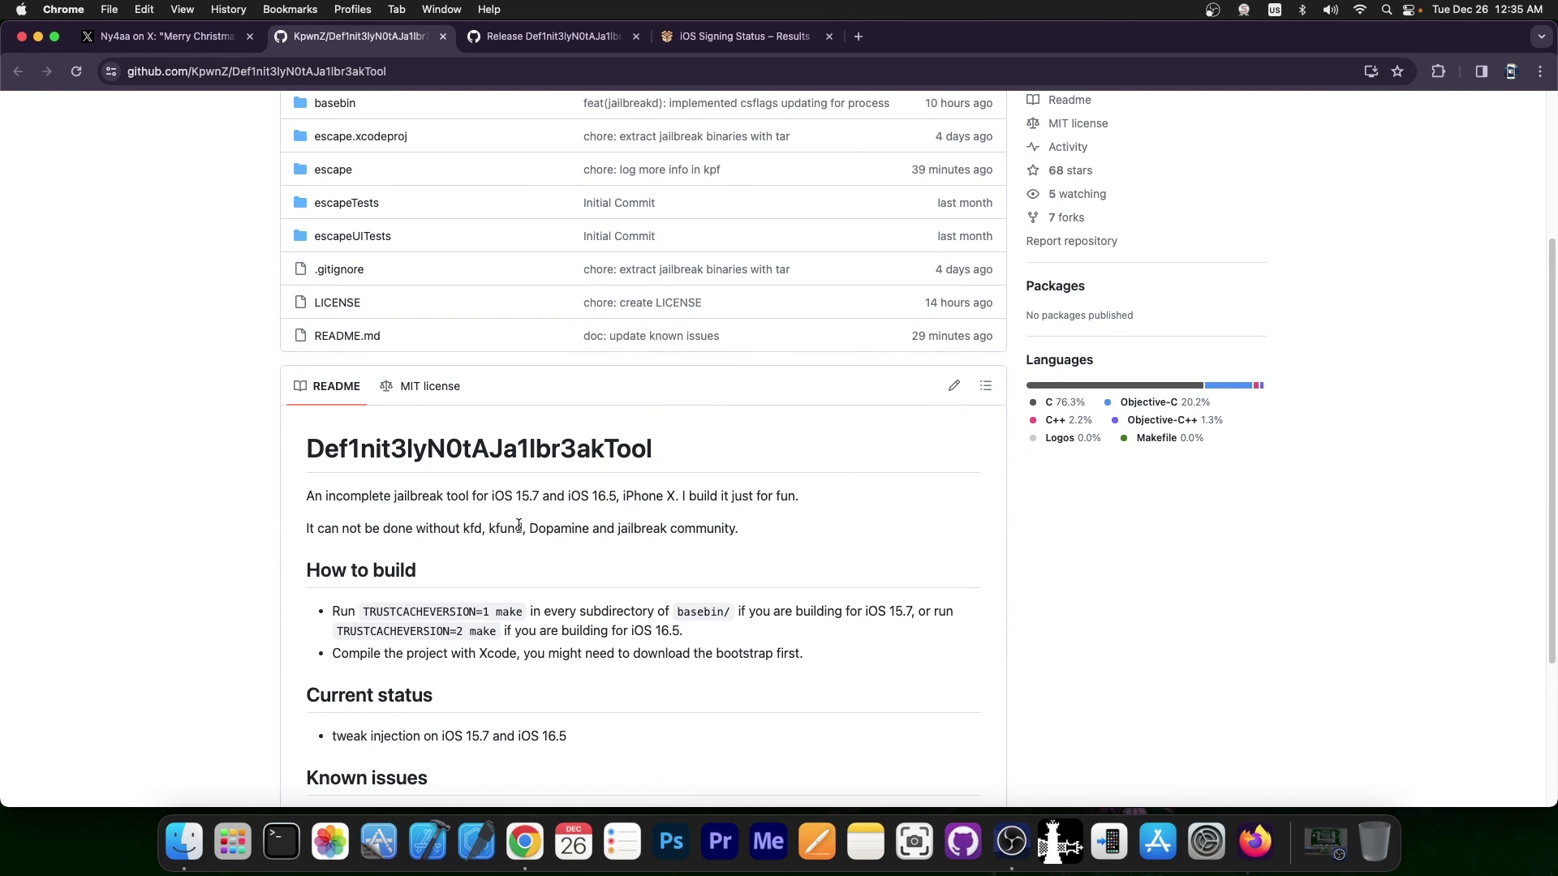
{"action": "left_click_drag", "start_coordinate": [513, 498], "coordinate": [542, 496]}
{"action": "scroll", "coordinate": [578, 456], "scroll_direction": "up", "scroll_amount": 3}
{"action": "left_click", "coordinate": [743, 38]}
{"action": "scroll", "coordinate": [716, 339], "scroll_direction": "down", "scroll_amount": 1}
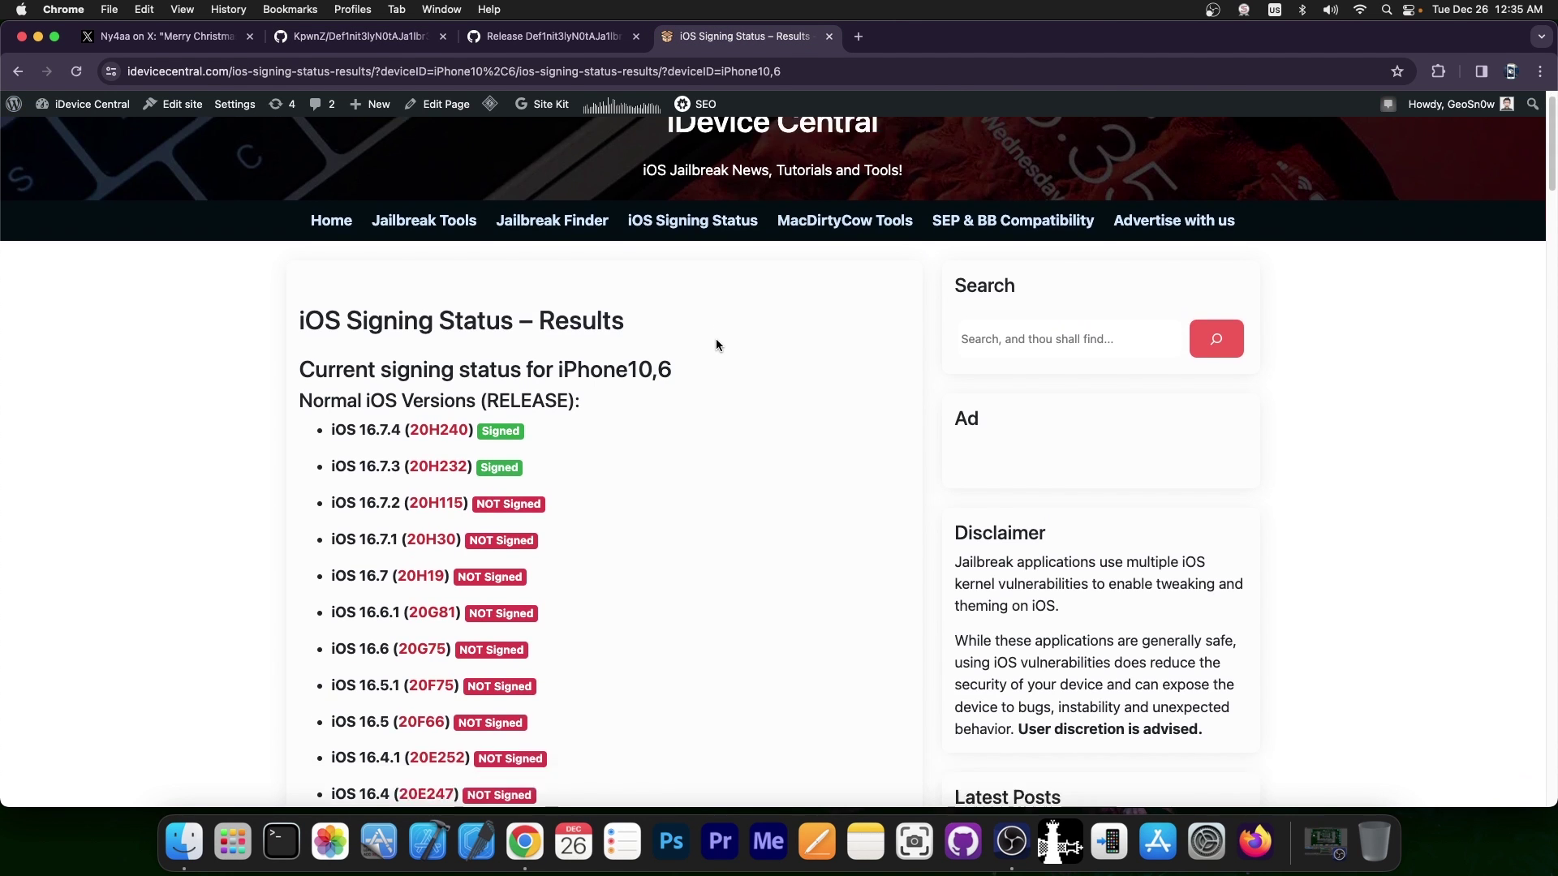
{"action": "scroll", "coordinate": [715, 345], "scroll_direction": "down", "scroll_amount": 3}
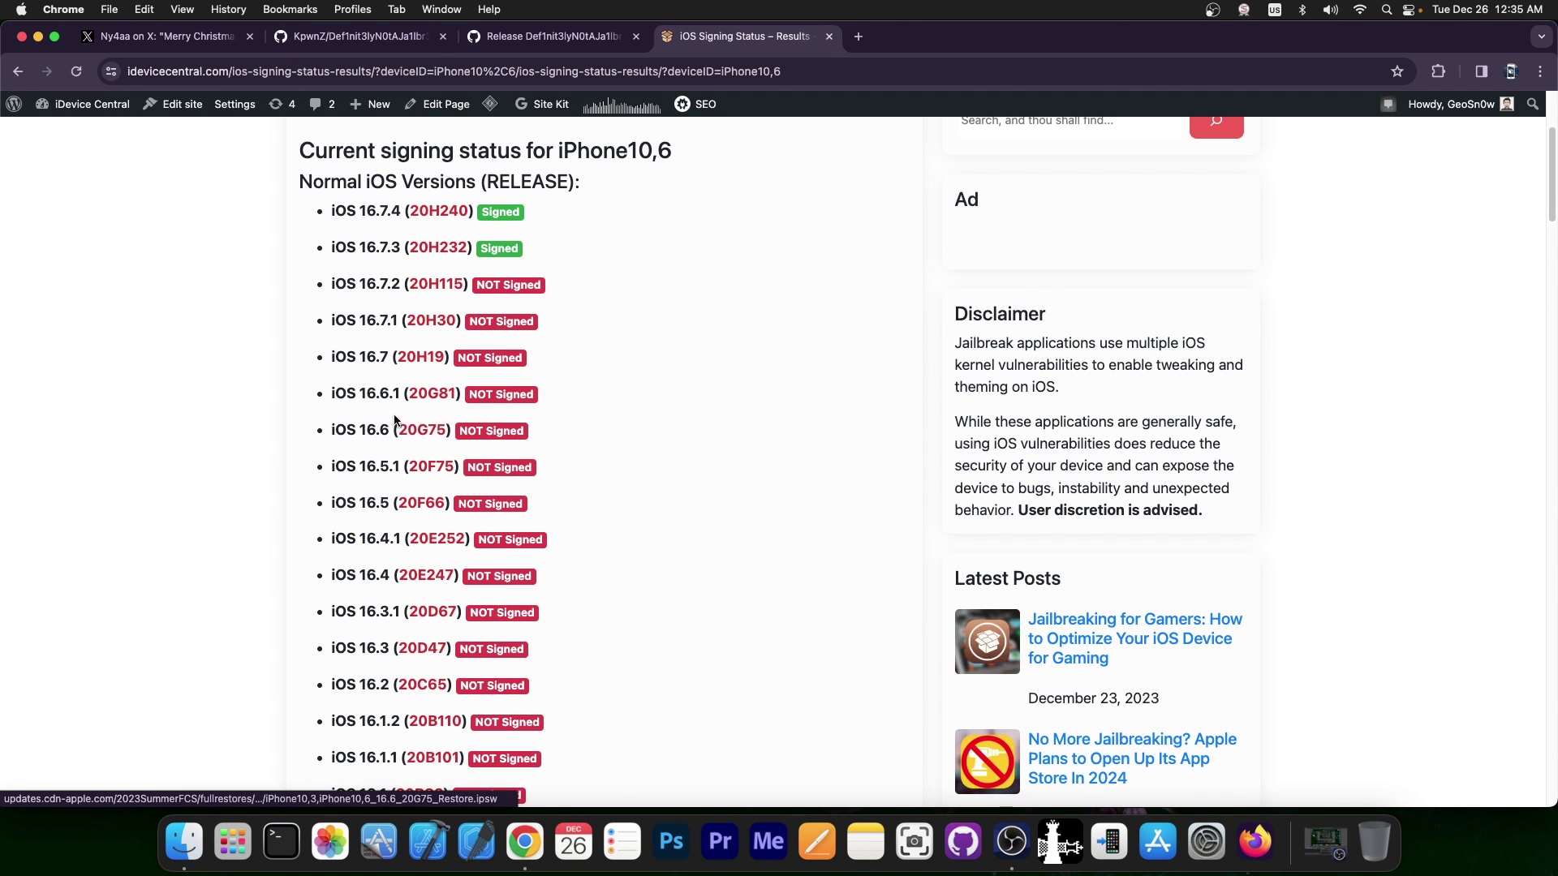
{"action": "scroll", "coordinate": [353, 426], "scroll_direction": "down", "scroll_amount": 1}
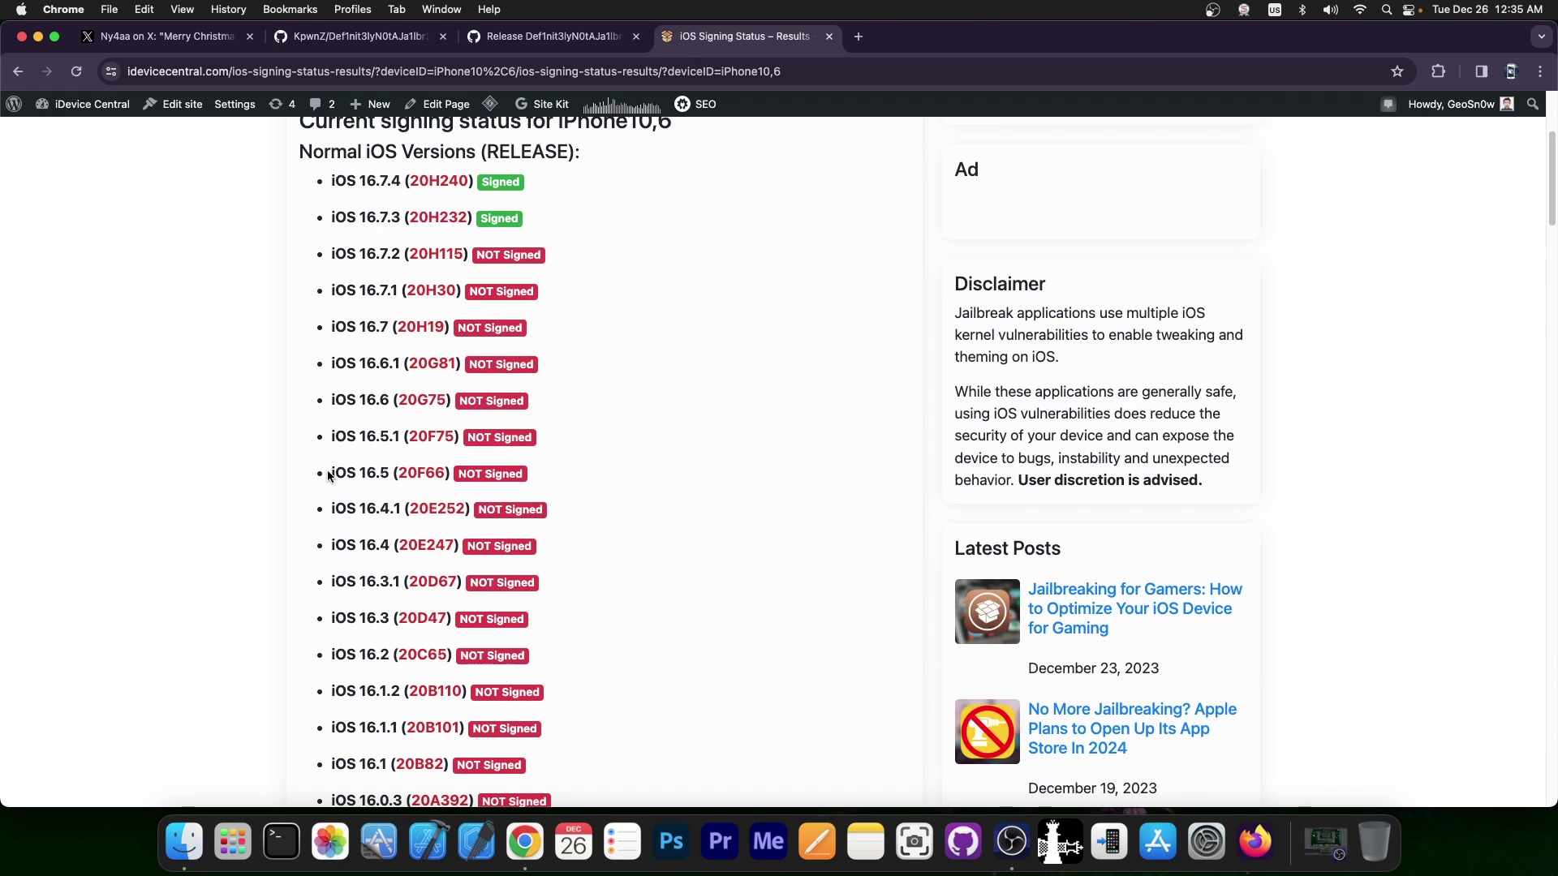
{"action": "left_click_drag", "start_coordinate": [327, 475], "coordinate": [466, 581]}
{"action": "scroll", "coordinate": [465, 581], "scroll_direction": "down", "scroll_amount": 3}
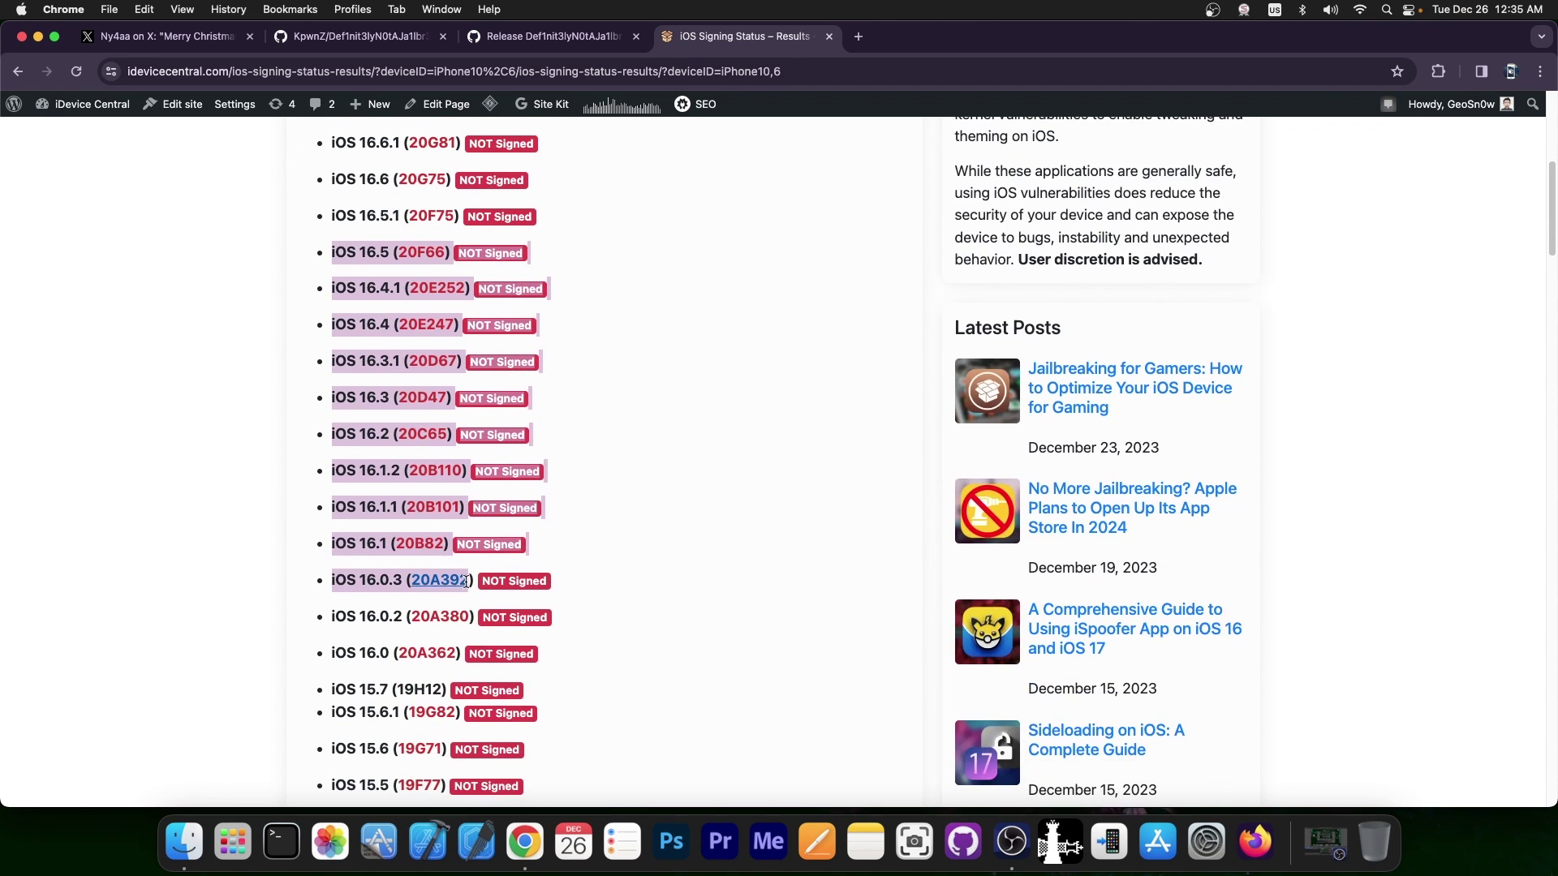
Step: Highlight unsigned iOS 16.5–15.7, glance at the 0.999.3 release, then return to the KpwnZ repository
{"action": "left_click_drag", "start_coordinate": [467, 581], "coordinate": [499, 675]}
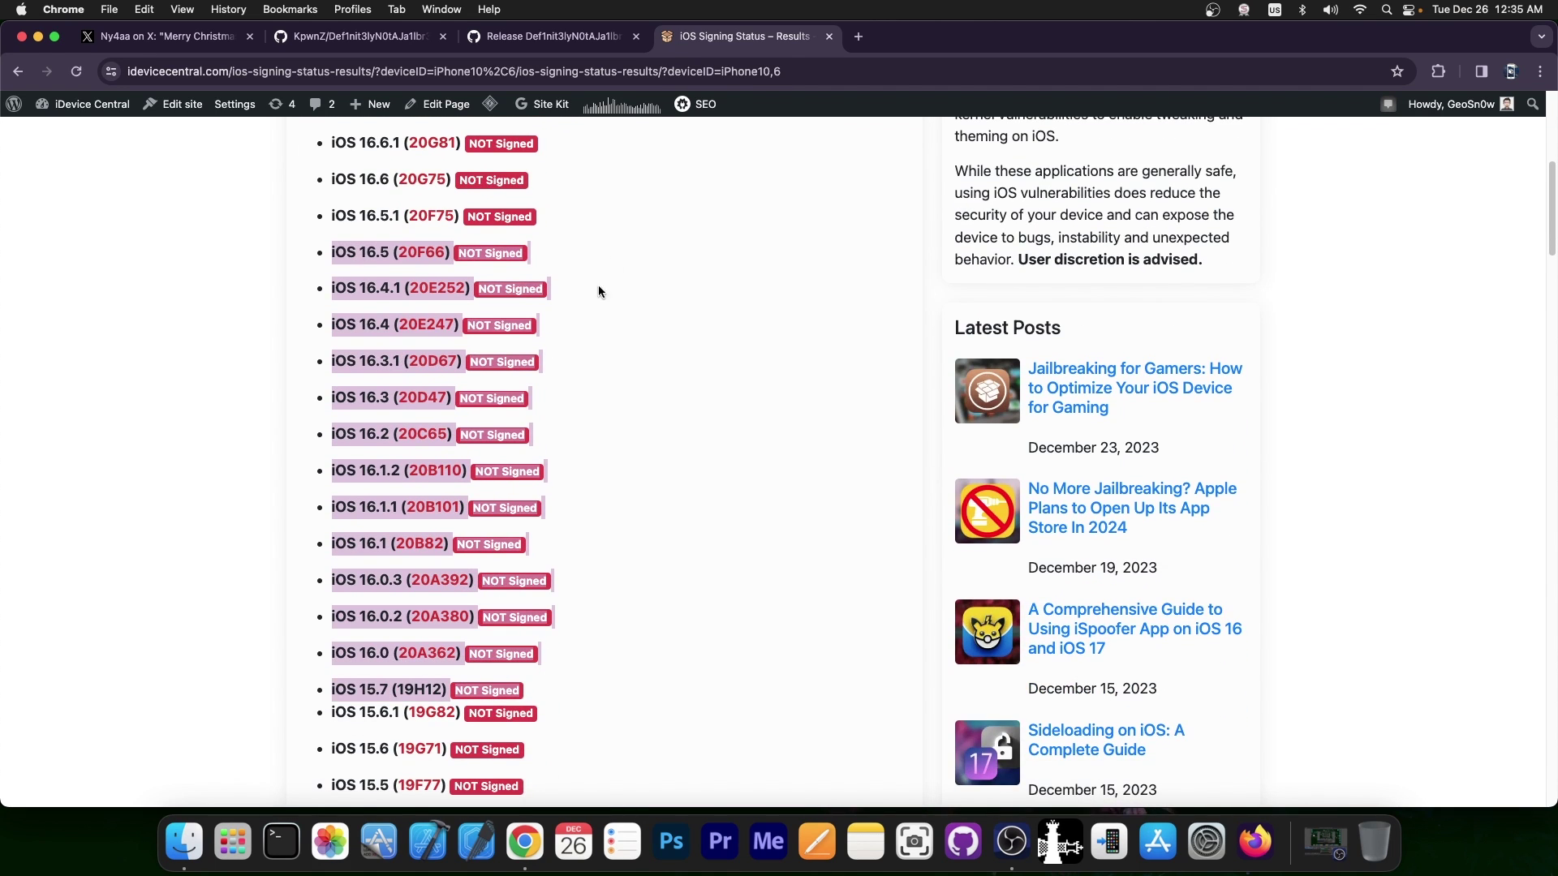
{"action": "left_click", "coordinate": [584, 40]}
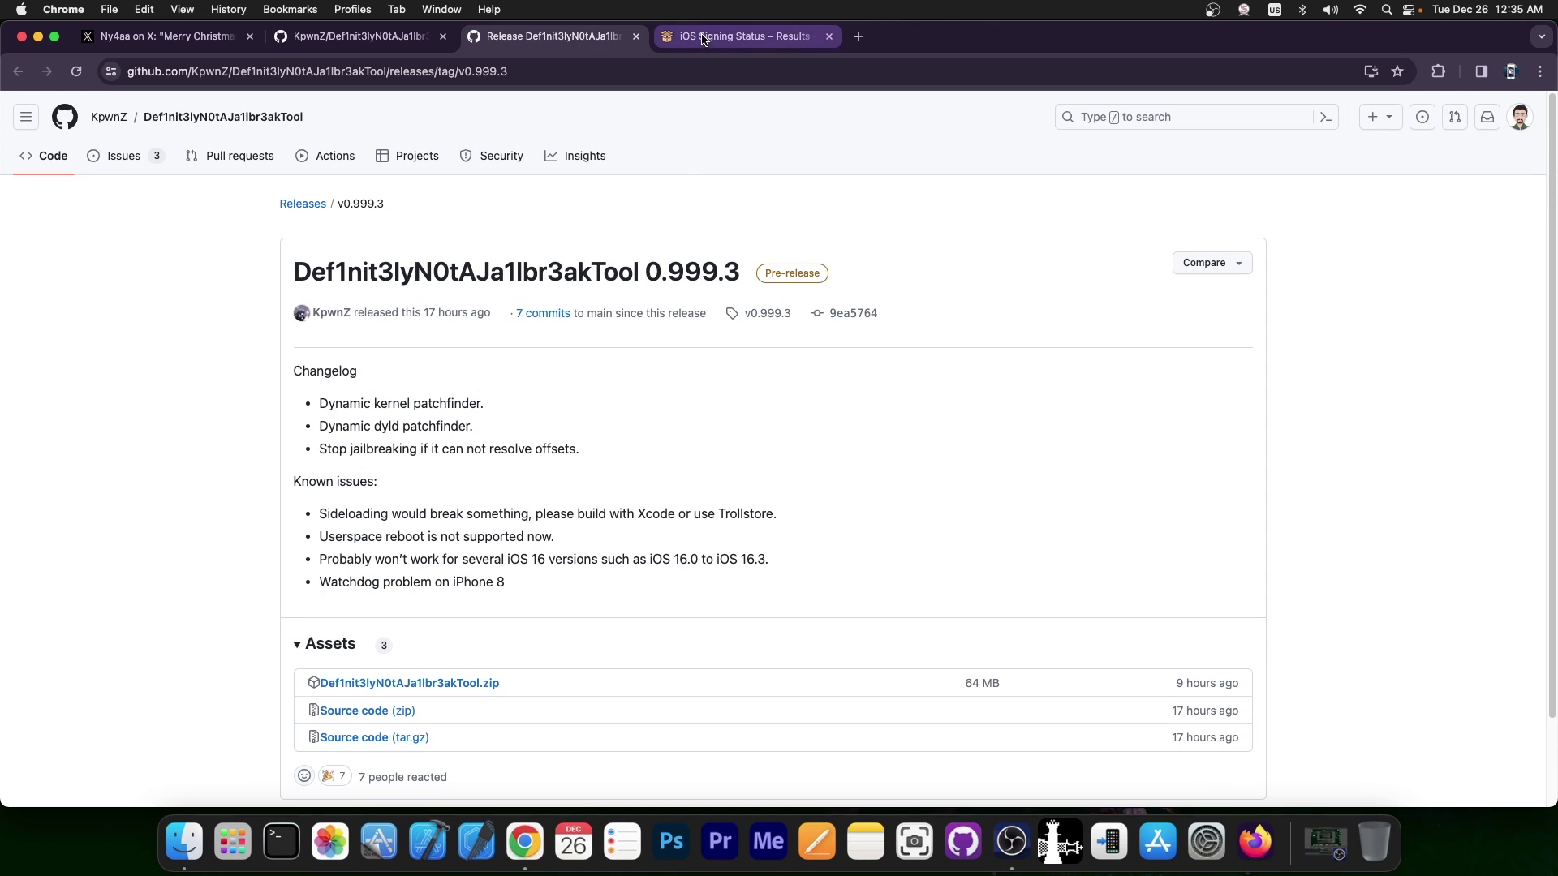
{"action": "left_click", "coordinate": [739, 36]}
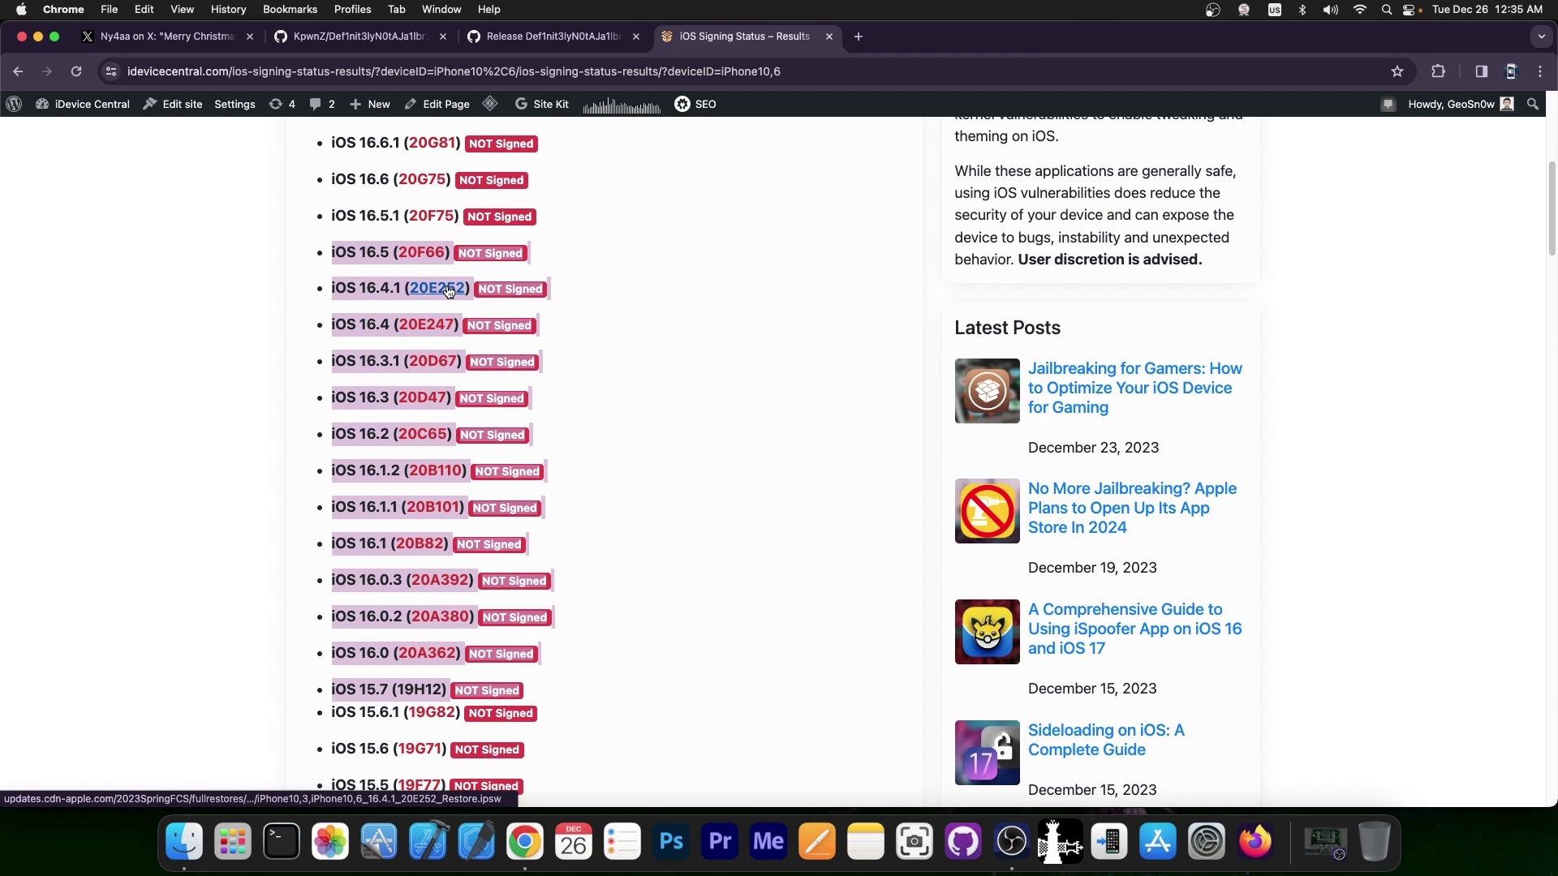
{"action": "scroll", "coordinate": [449, 290], "scroll_direction": "up", "scroll_amount": 3}
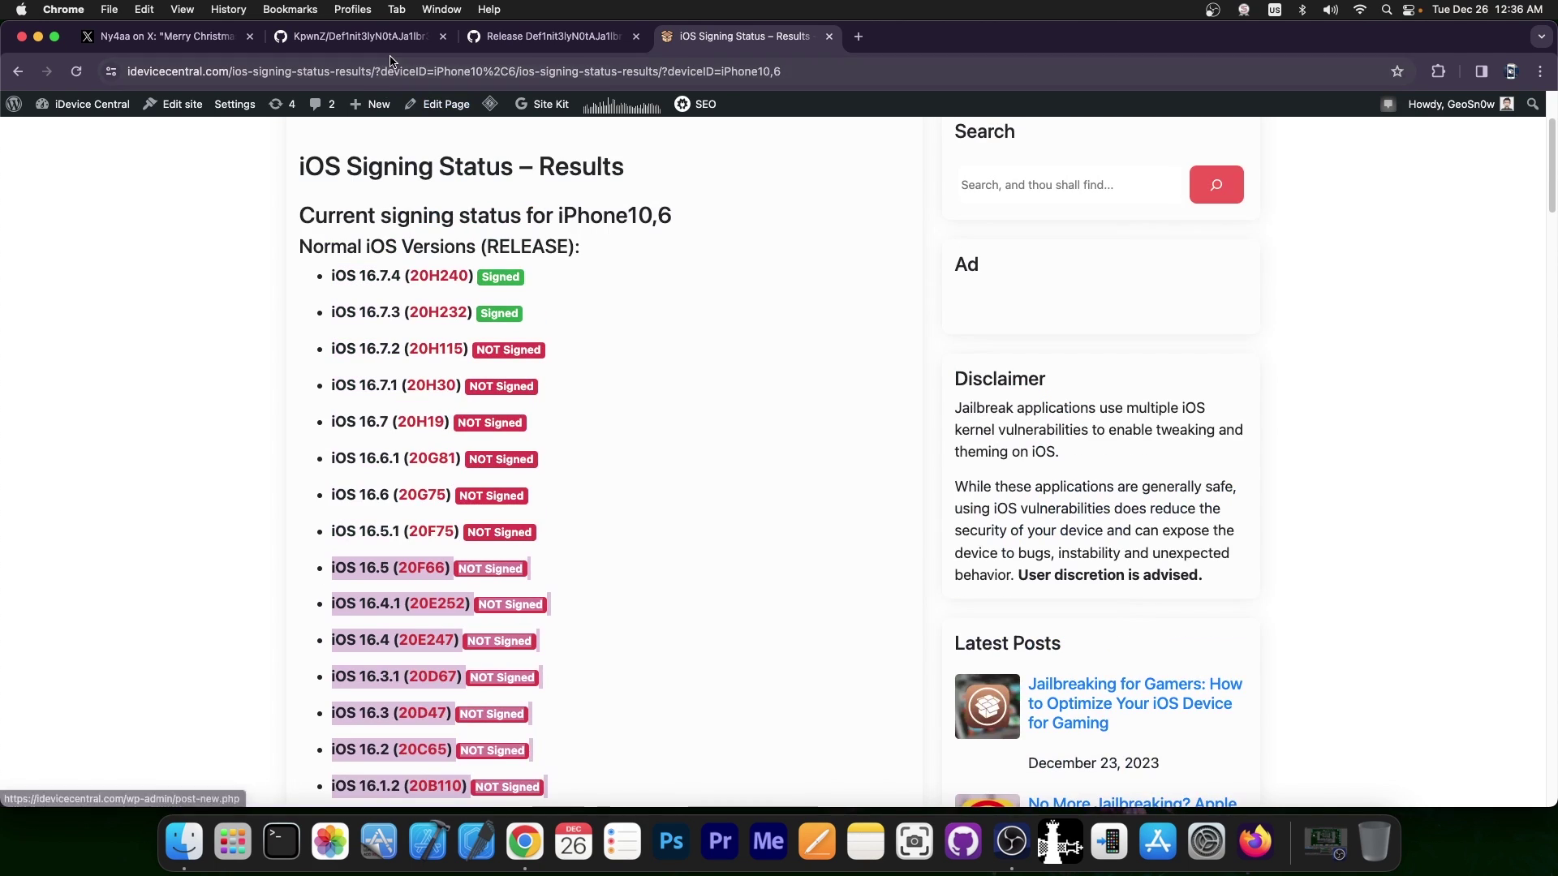
{"action": "left_click", "coordinate": [378, 36]}
{"action": "scroll", "coordinate": [1097, 362], "scroll_direction": "up", "scroll_amount": 2}
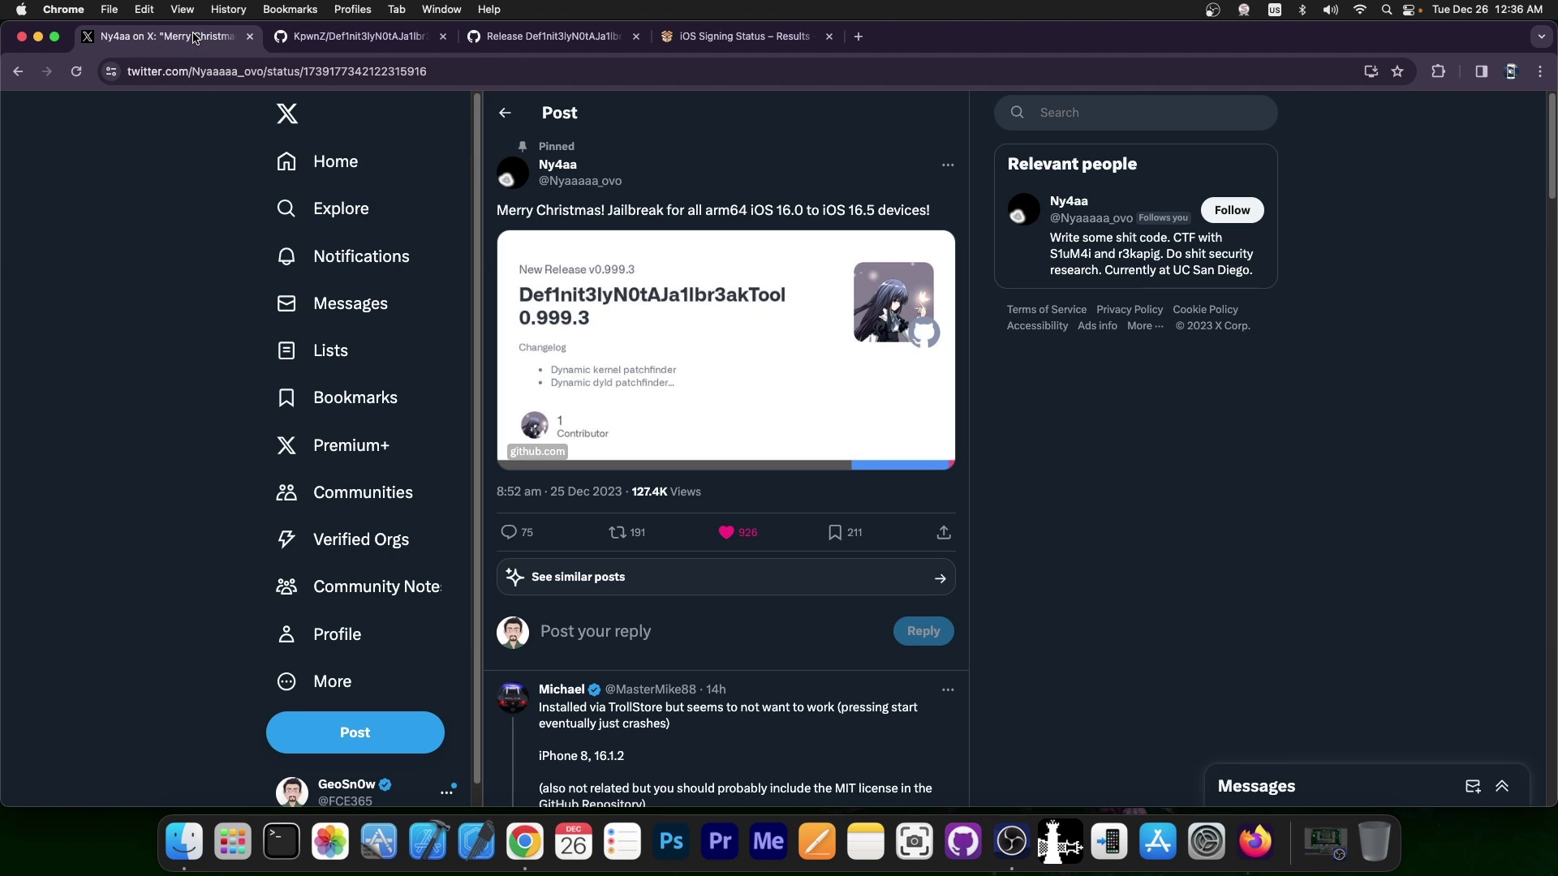
Step: Return to Ny4aa's pinned jailbreak post on X, then minimize Chrome to the desktop
{"action": "left_click", "coordinate": [200, 35]}
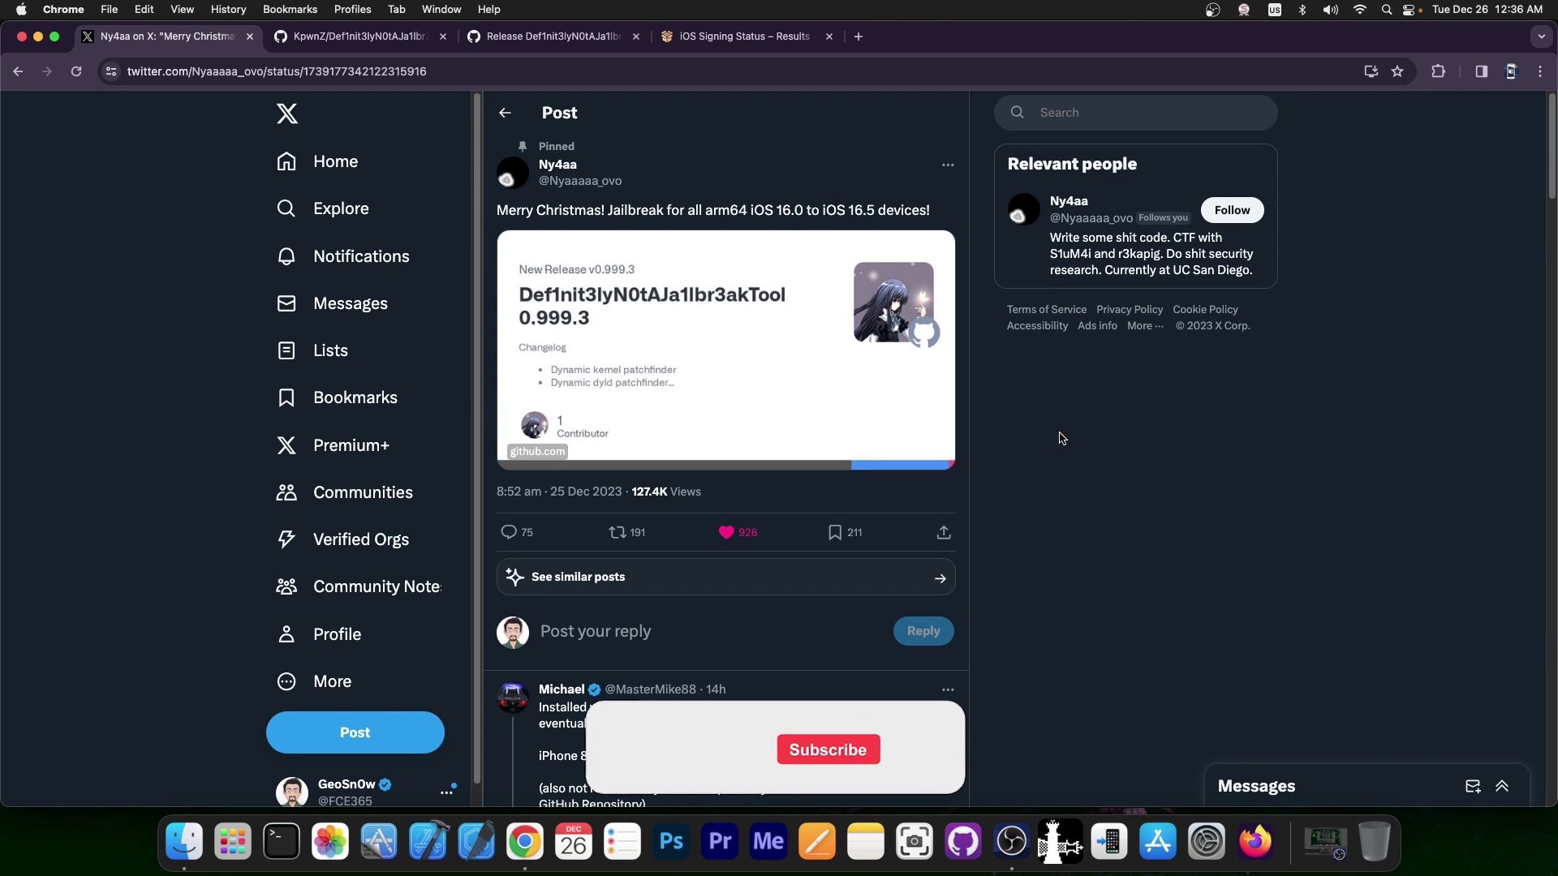
{"action": "left_click", "coordinate": [38, 36]}
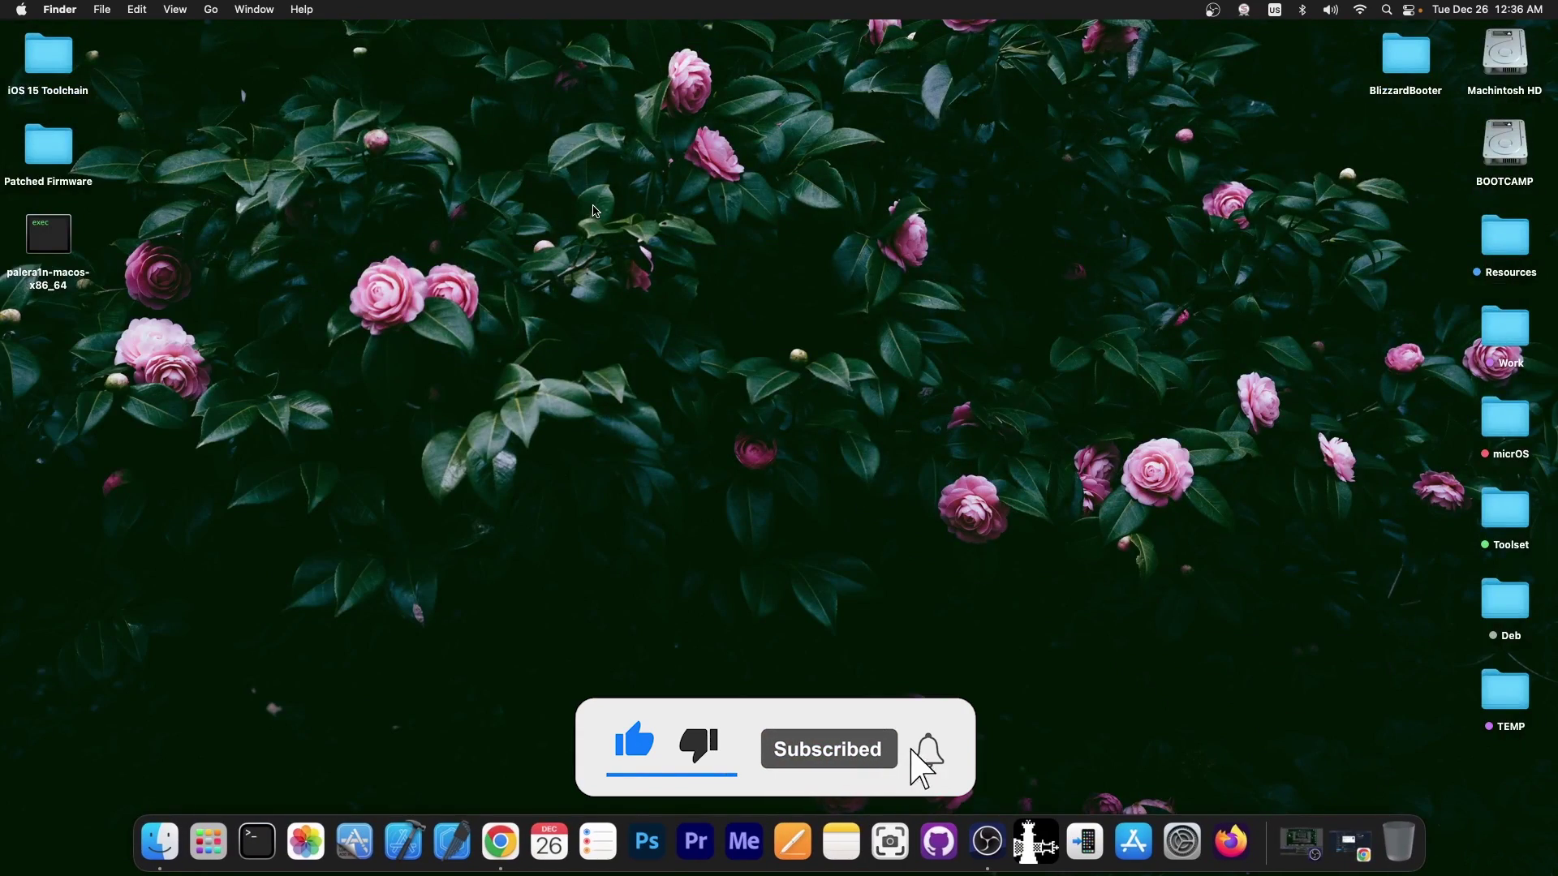